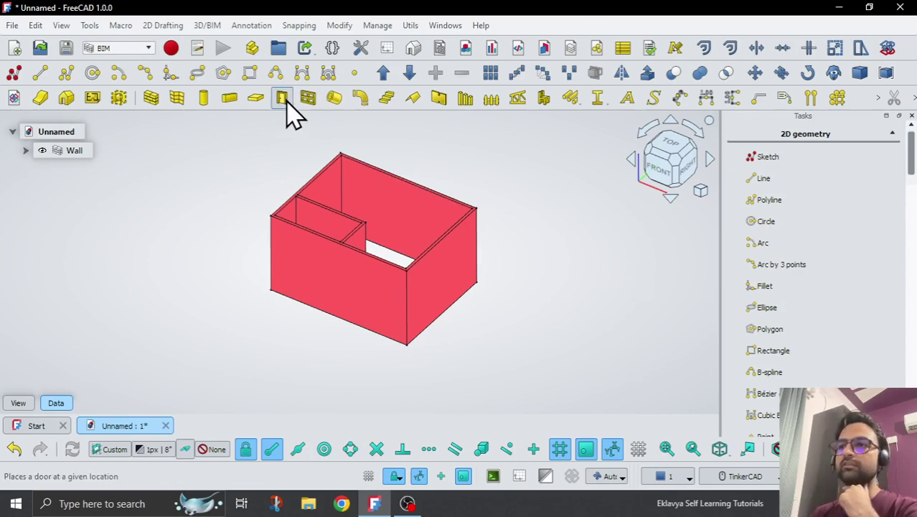
Place a Simple door with 3' width on the front wall, showing as a notch at its base.
{"action": "scroll", "coordinate": [581, 256], "scroll_direction": "down", "scroll_amount": 2}
{"action": "mouse_move", "coordinate": [506, 180]}
{"action": "right_mouse_down"}
{"action": "mouse_move", "coordinate": [485, 195]}
{"action": "mouse_move", "coordinate": [496, 175]}
{"action": "right_mouse_up"}
{"action": "scroll", "coordinate": [495, 231], "scroll_direction": "up", "scroll_amount": 2}
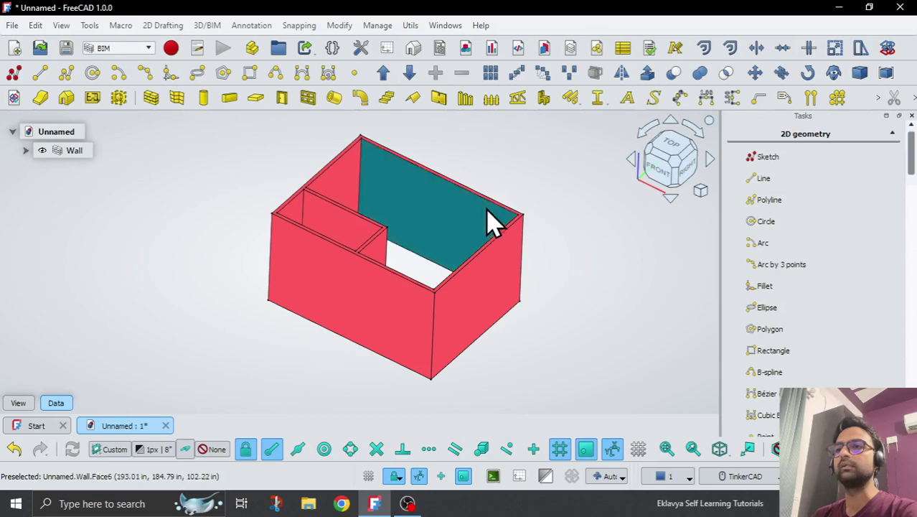
{"action": "left_click", "coordinate": [290, 106]}
{"action": "scroll", "coordinate": [430, 300], "scroll_direction": "up", "scroll_amount": 3}
{"action": "scroll", "coordinate": [912, 265], "scroll_direction": "down", "scroll_amount": 5}
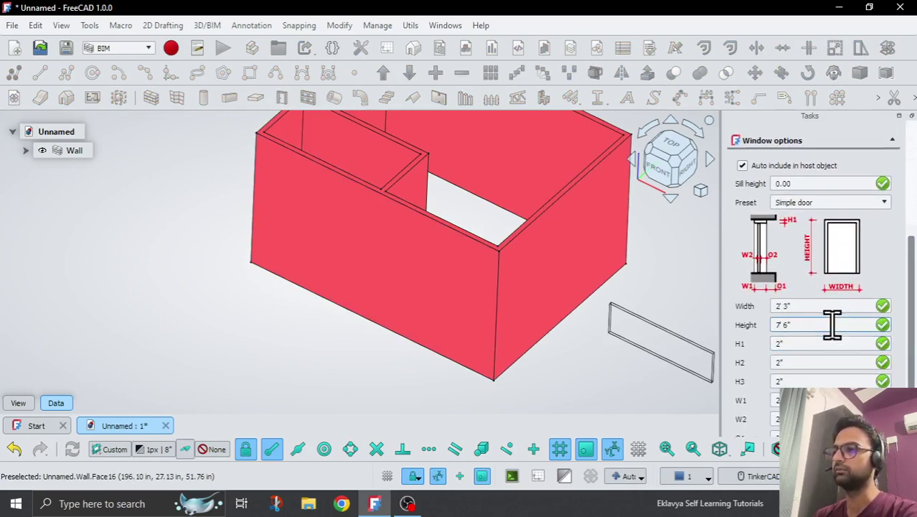
{"action": "left_click_drag", "start_coordinate": [808, 307], "coordinate": [738, 308]}
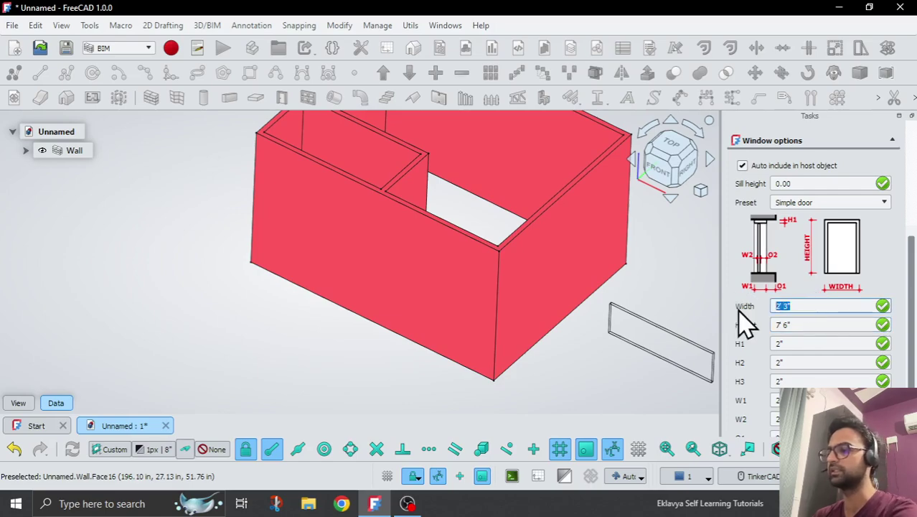
{"action": "type", "text": "3'"}
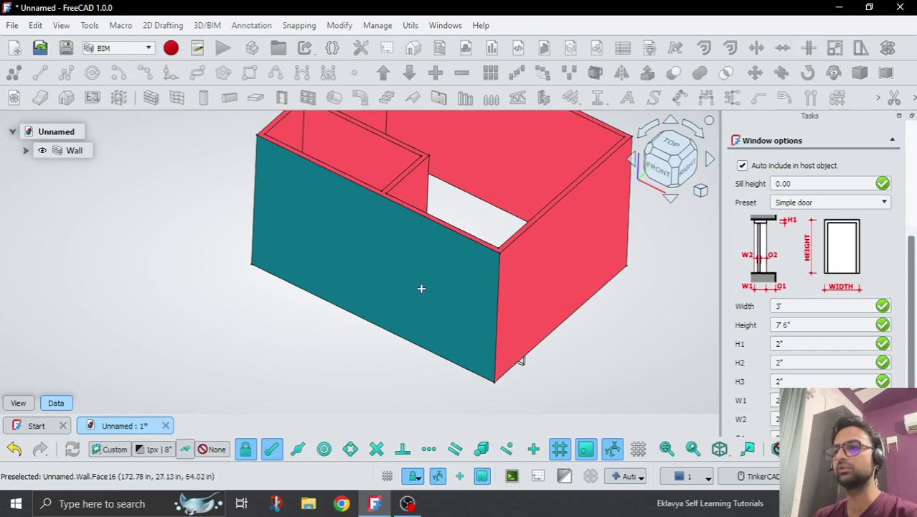
{"action": "left_click", "coordinate": [384, 277]}
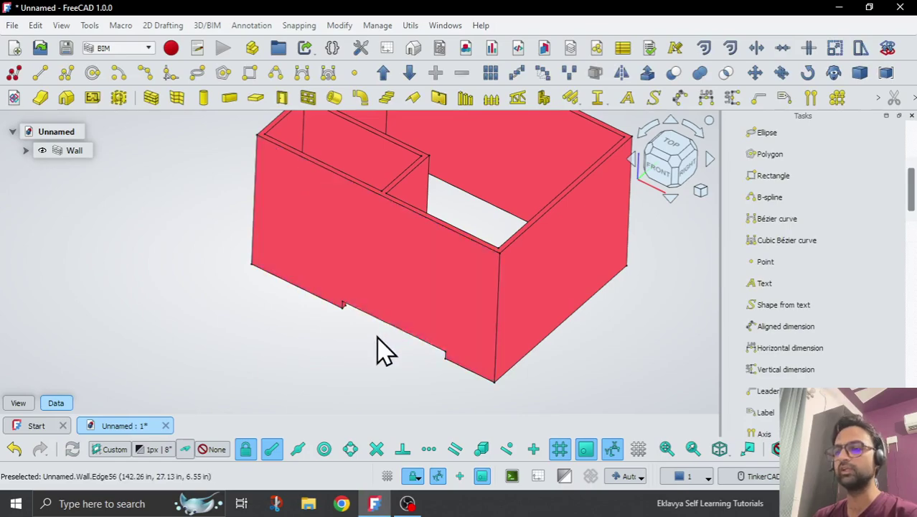
Switch to the Top plan view of the walls and tilt it back into 3D.
{"action": "middle_click_drag", "start_coordinate": [377, 337], "coordinate": [430, 239]}
{"action": "left_click", "coordinate": [667, 155]}
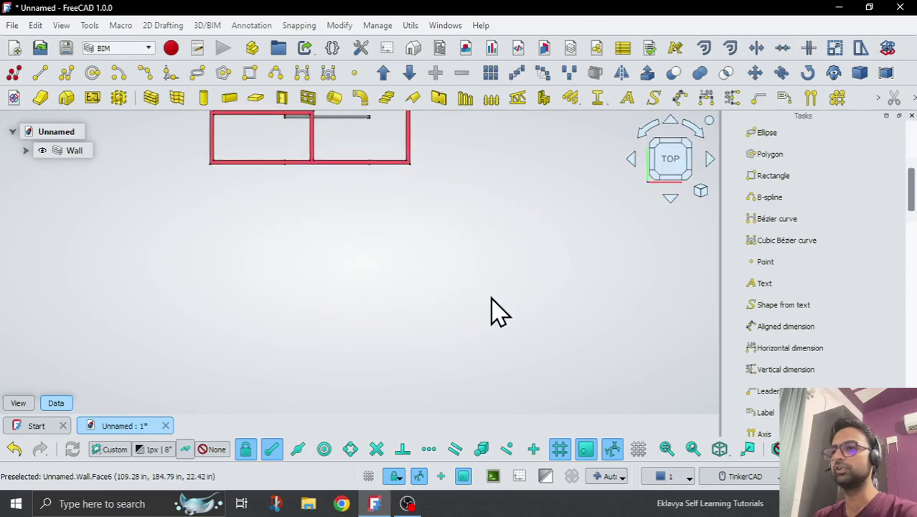
{"action": "scroll", "coordinate": [399, 199], "scroll_direction": "up", "scroll_amount": 5}
{"action": "scroll", "coordinate": [418, 249], "scroll_direction": "up", "scroll_amount": 2}
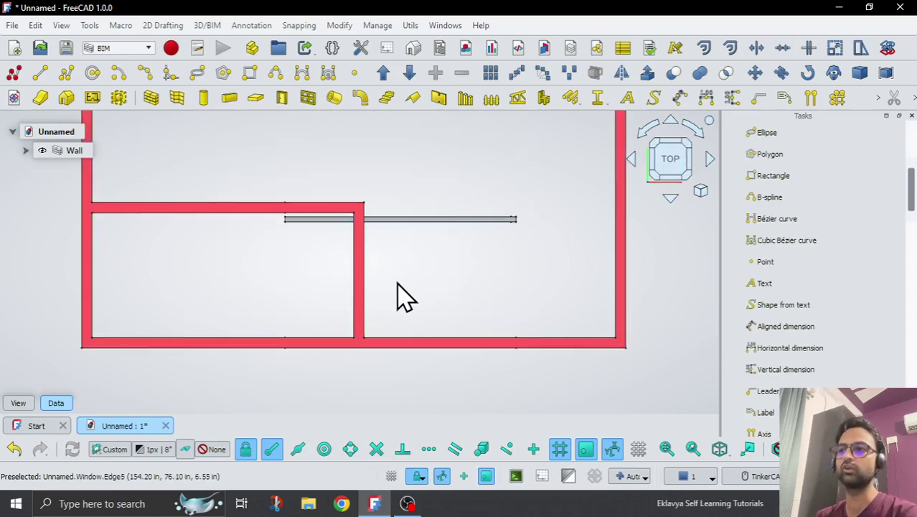
{"action": "middle_click_drag", "start_coordinate": [403, 297], "coordinate": [415, 267]}
Orbit and zoom to a front-facing 3D view of the walled room.
{"action": "scroll", "coordinate": [415, 267], "scroll_direction": "down", "scroll_amount": 3}
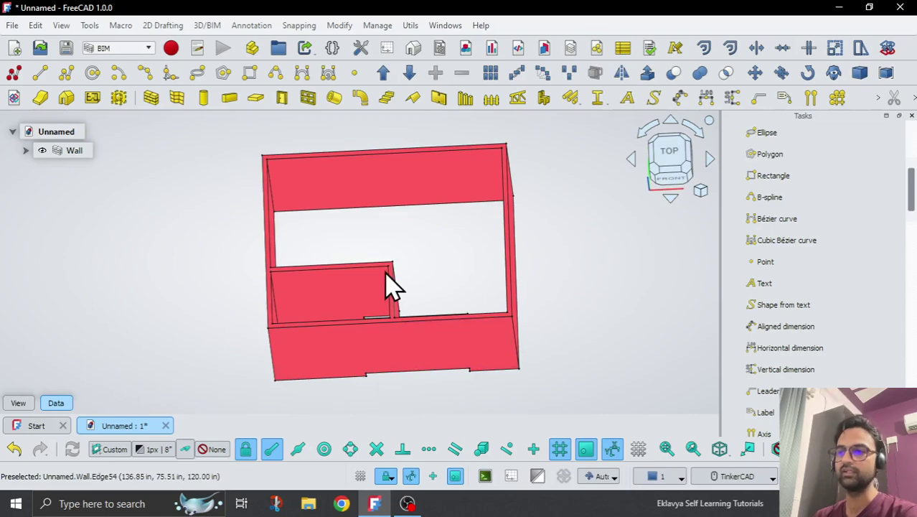
{"action": "scroll", "coordinate": [348, 382], "scroll_direction": "down", "scroll_amount": 1}
{"action": "middle_click_drag", "start_coordinate": [348, 383], "coordinate": [333, 355]}
{"action": "scroll", "coordinate": [549, 201], "scroll_direction": "down", "scroll_amount": 2}
{"action": "middle_click_drag", "start_coordinate": [549, 199], "coordinate": [366, 284]}
{"action": "scroll", "coordinate": [343, 314], "scroll_direction": "up", "scroll_amount": 2}
{"action": "scroll", "coordinate": [343, 313], "scroll_direction": "down", "scroll_amount": 2}
{"action": "scroll", "coordinate": [502, 204], "scroll_direction": "up", "scroll_amount": 3}
{"action": "scroll", "coordinate": [479, 184], "scroll_direction": "down", "scroll_amount": 2}
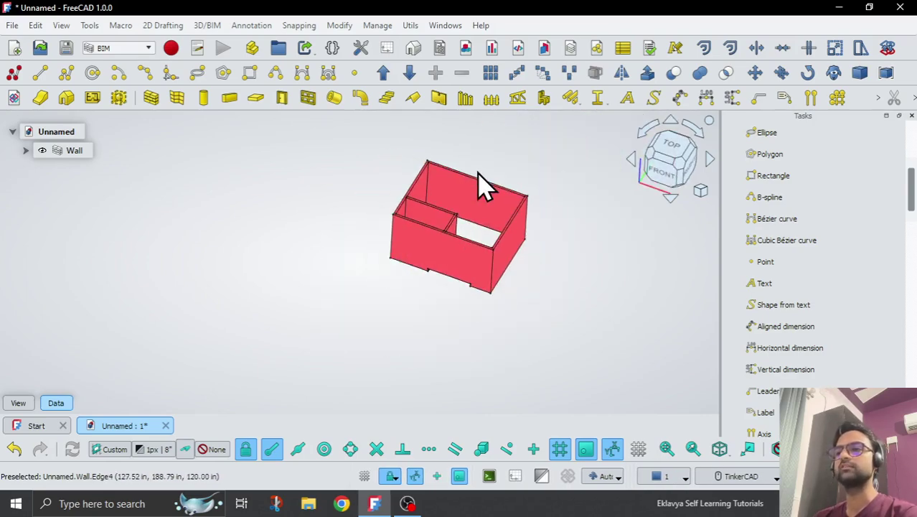
{"action": "scroll", "coordinate": [395, 297], "scroll_direction": "up", "scroll_amount": 1}
{"action": "scroll", "coordinate": [395, 297], "scroll_direction": "down", "scroll_amount": 1}
{"action": "scroll", "coordinate": [485, 190], "scroll_direction": "up", "scroll_amount": 2}
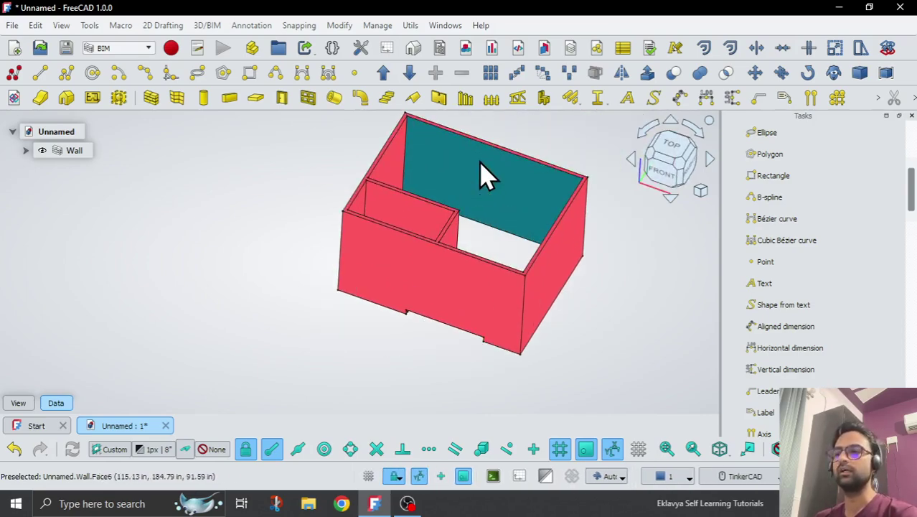
Show the drafting grid and align the working plane to the front wall face.
{"action": "left_click", "coordinate": [638, 448]}
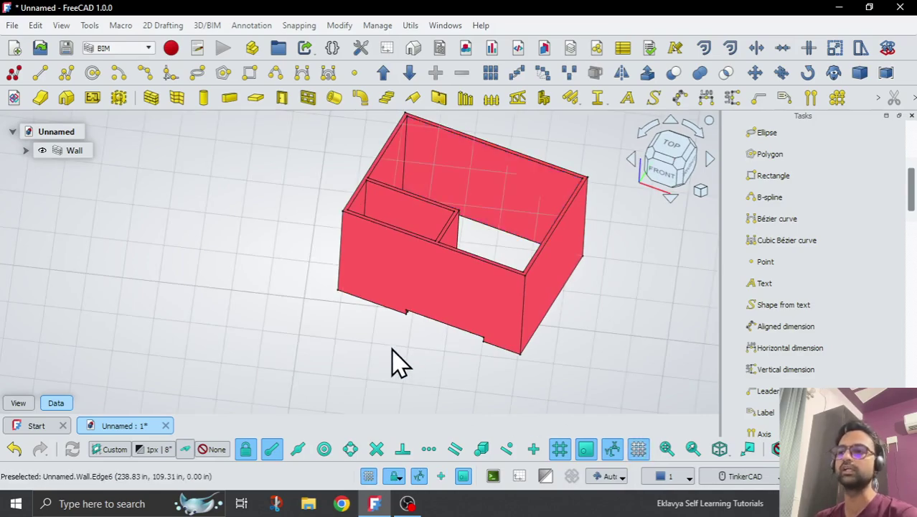
{"action": "left_click", "coordinate": [393, 283]}
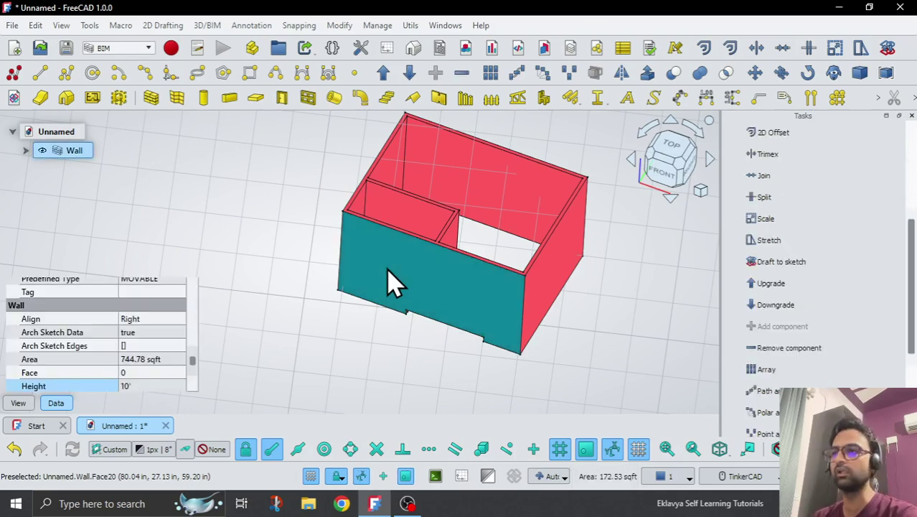
{"action": "left_click", "coordinate": [96, 450]}
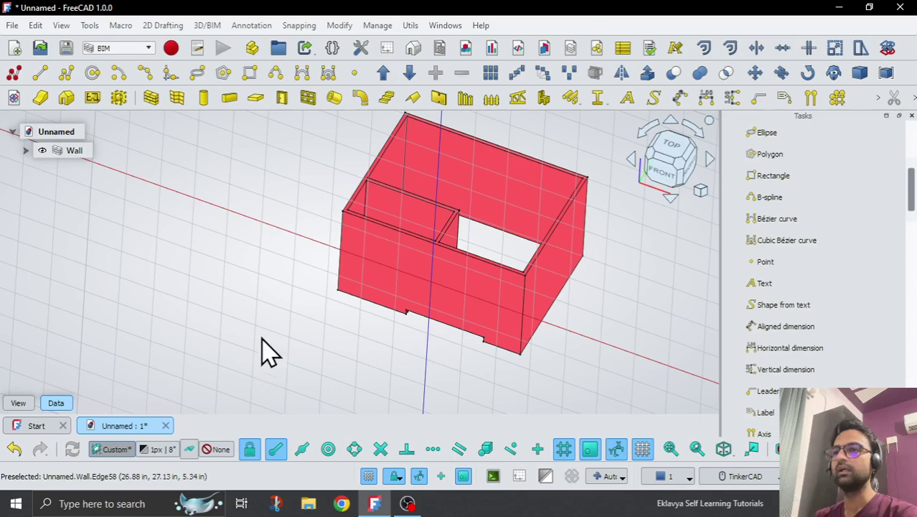
Place a Simple door with 0.00 sill height near the front wall's left end.
{"action": "left_click", "coordinate": [282, 98]}
{"action": "scroll", "coordinate": [313, 274], "scroll_direction": "up", "scroll_amount": 3}
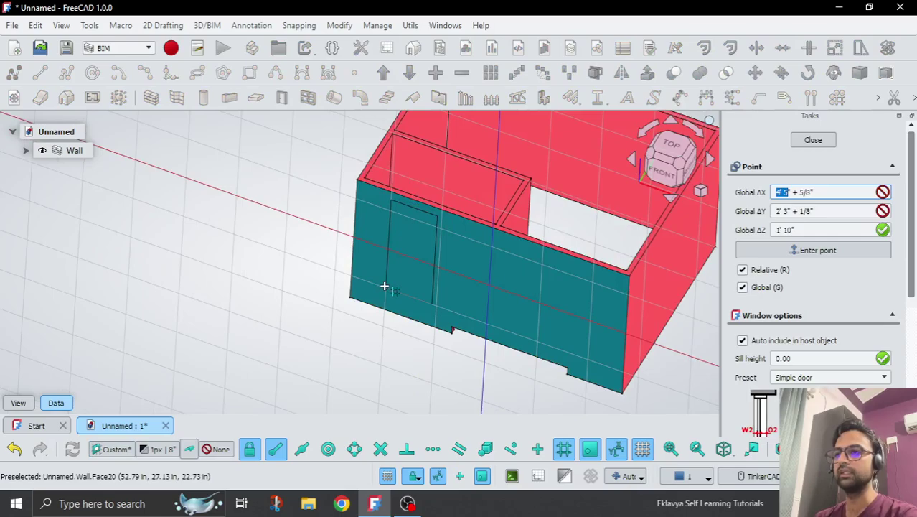
{"action": "left_click", "coordinate": [385, 287]}
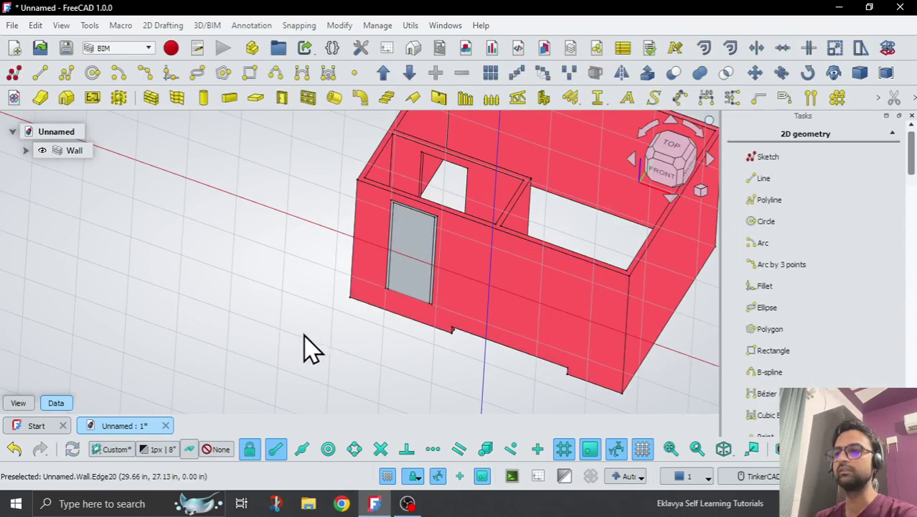
Delete the Door and Door001 objects listed under the Wall in the tree.
{"action": "scroll", "coordinate": [308, 348], "scroll_direction": "down", "scroll_amount": 3}
{"action": "middle_click_drag", "start_coordinate": [307, 348], "coordinate": [307, 369]}
{"action": "scroll", "coordinate": [307, 368], "scroll_direction": "down", "scroll_amount": 2}
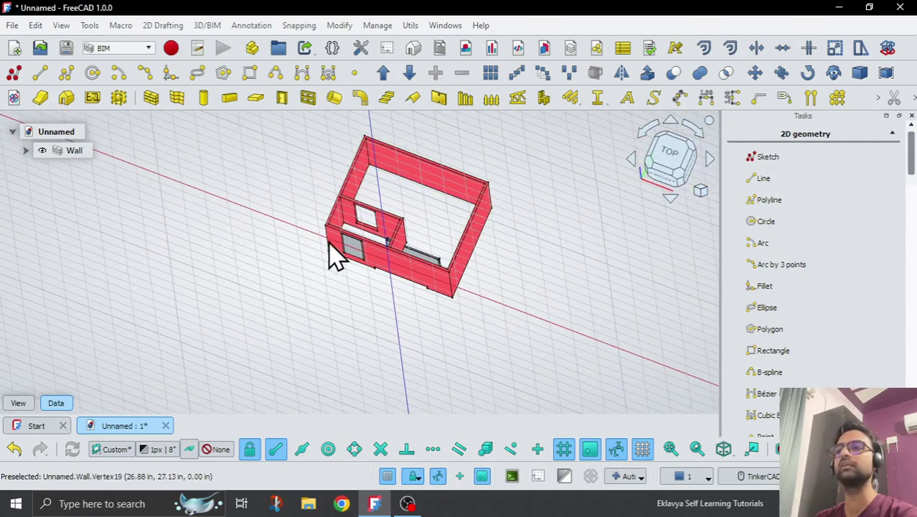
{"action": "scroll", "coordinate": [337, 248], "scroll_direction": "up", "scroll_amount": 3}
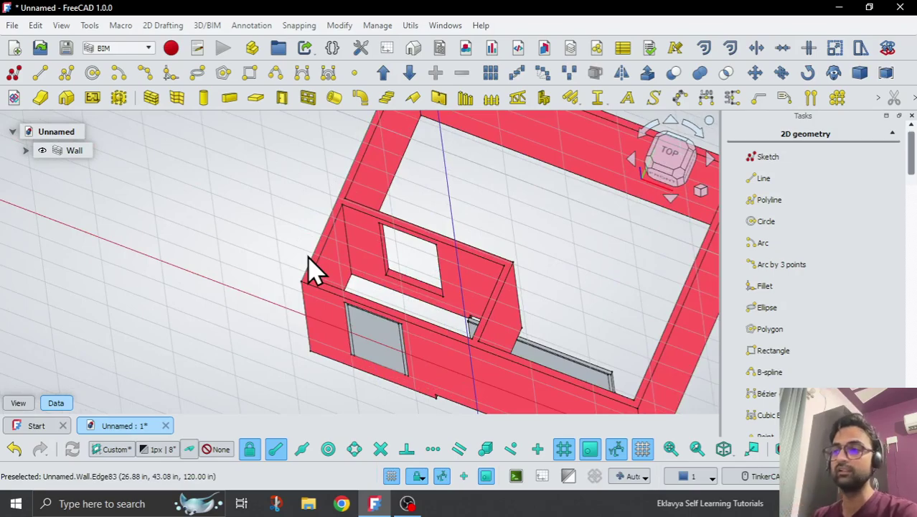
{"action": "scroll", "coordinate": [310, 271], "scroll_direction": "down", "scroll_amount": 4}
{"action": "middle_click_drag", "start_coordinate": [274, 295], "coordinate": [289, 250]}
{"action": "scroll", "coordinate": [303, 240], "scroll_direction": "down", "scroll_amount": 2}
{"action": "scroll", "coordinate": [283, 290], "scroll_direction": "up", "scroll_amount": 2}
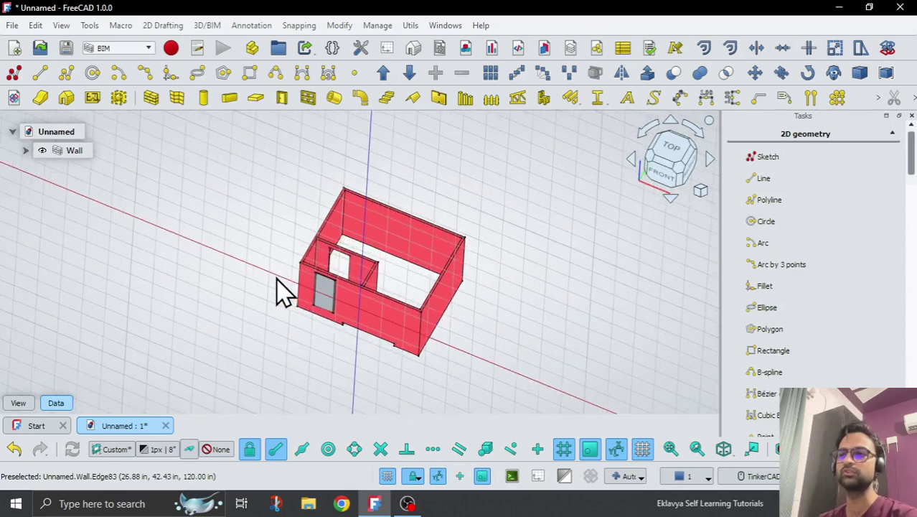
{"action": "scroll", "coordinate": [348, 240], "scroll_direction": "up", "scroll_amount": 3}
{"action": "scroll", "coordinate": [341, 218], "scroll_direction": "down", "scroll_amount": 2}
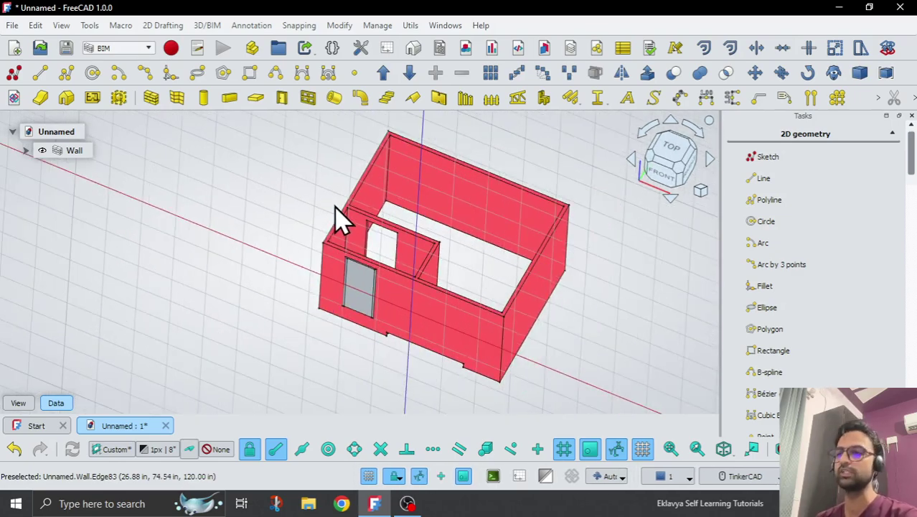
{"action": "left_click", "coordinate": [25, 151]}
{"action": "left_click", "coordinate": [88, 188]}
{"action": "left_click", "coordinate": [89, 207], "text": "ctrl"}
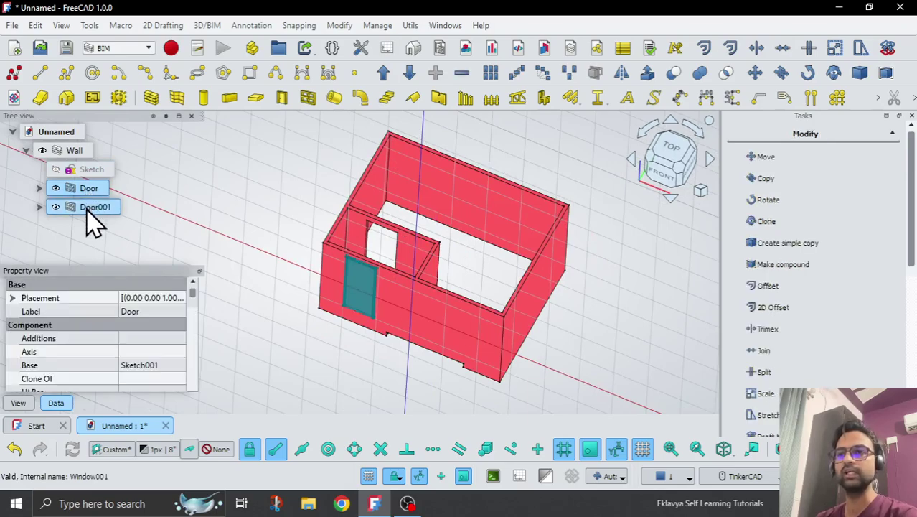
{"action": "key", "text": "Delete"}
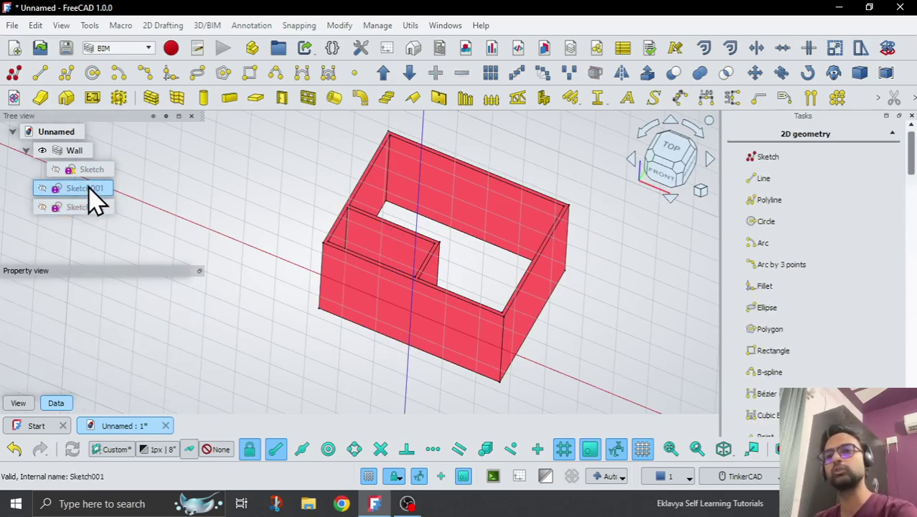
Delete the leftover door sketches Sketch001 and Sketch002.
{"action": "left_click", "coordinate": [84, 189]}
{"action": "left_click", "coordinate": [89, 209], "text": "ctrl"}
{"action": "key", "text": "Delete"}
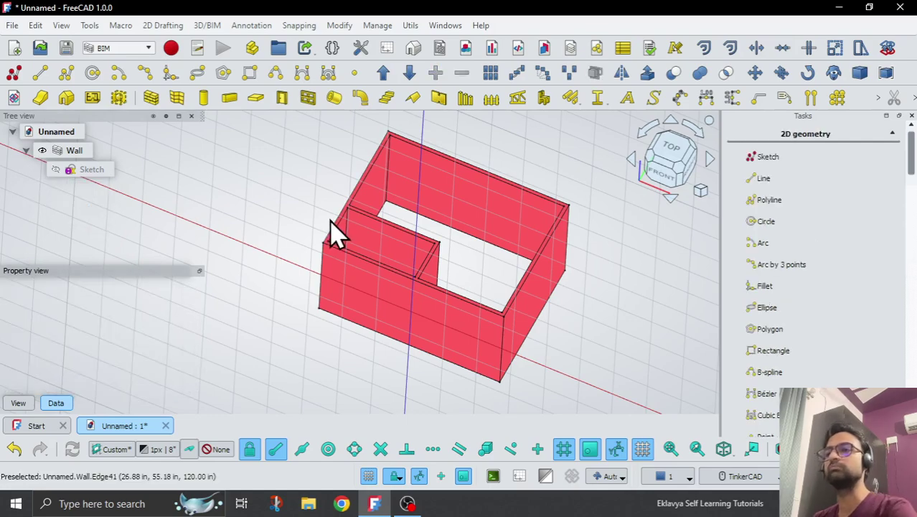
{"action": "scroll", "coordinate": [332, 237], "scroll_direction": "down", "scroll_amount": 2}
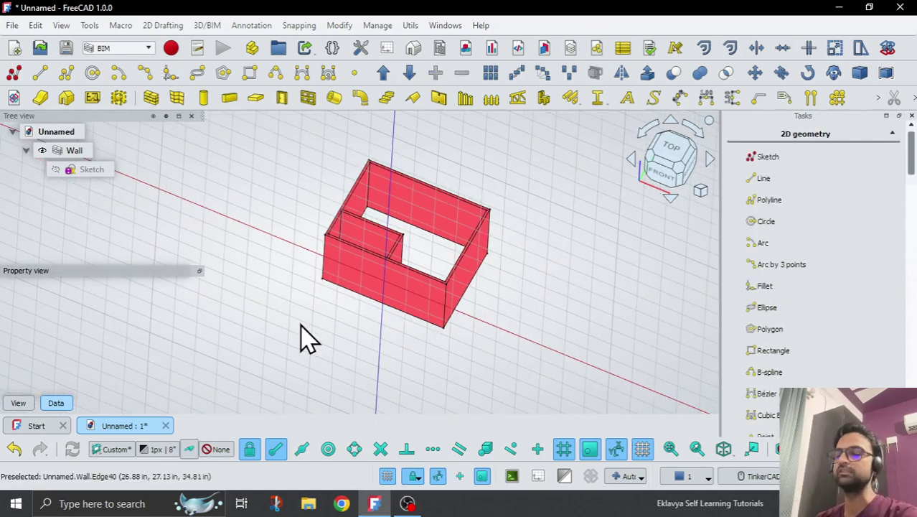
{"action": "scroll", "coordinate": [455, 310], "scroll_direction": "down", "scroll_amount": 1}
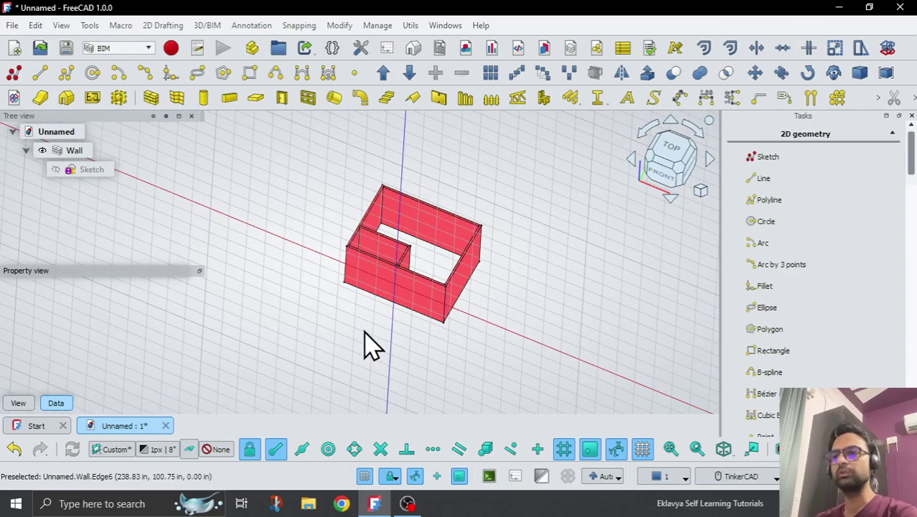
Align the working plane to the current view and orbit to a more frontal angle.
{"action": "scroll", "coordinate": [405, 327], "scroll_direction": "up", "scroll_amount": 3}
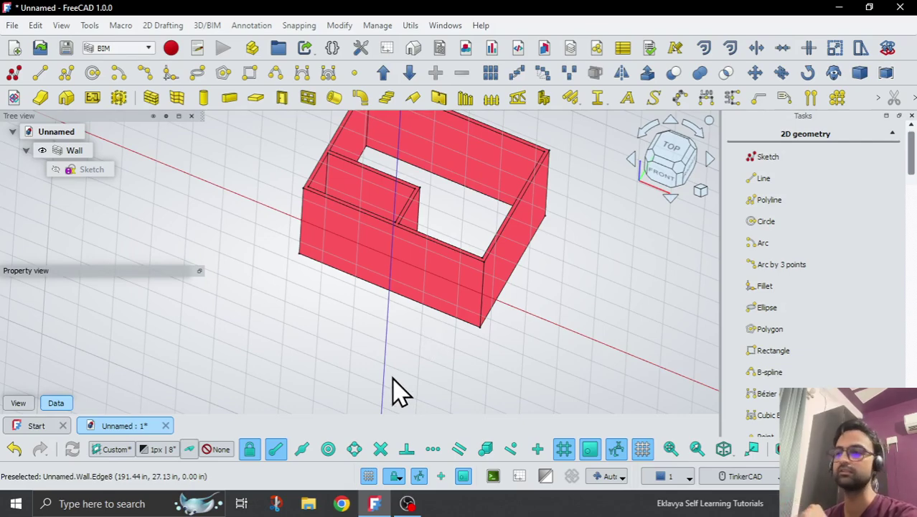
{"action": "scroll", "coordinate": [422, 357], "scroll_direction": "down", "scroll_amount": 1}
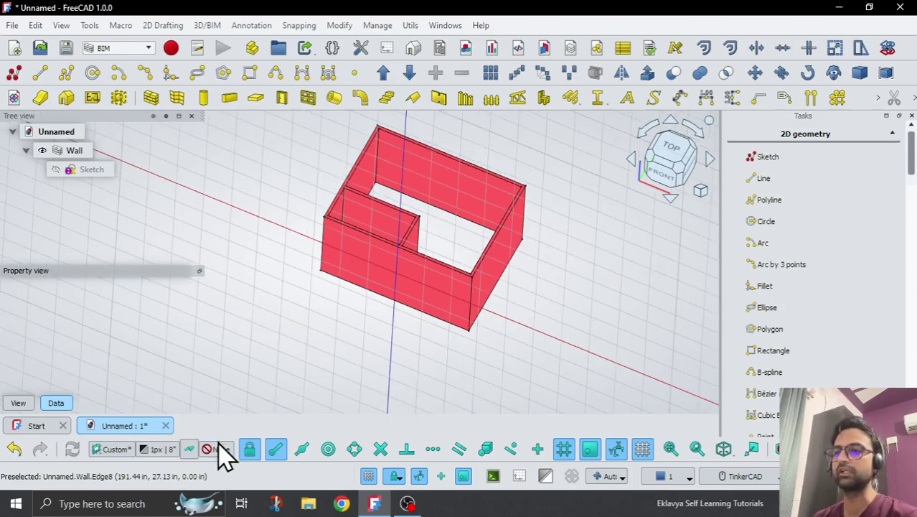
{"action": "left_click", "coordinate": [113, 449]}
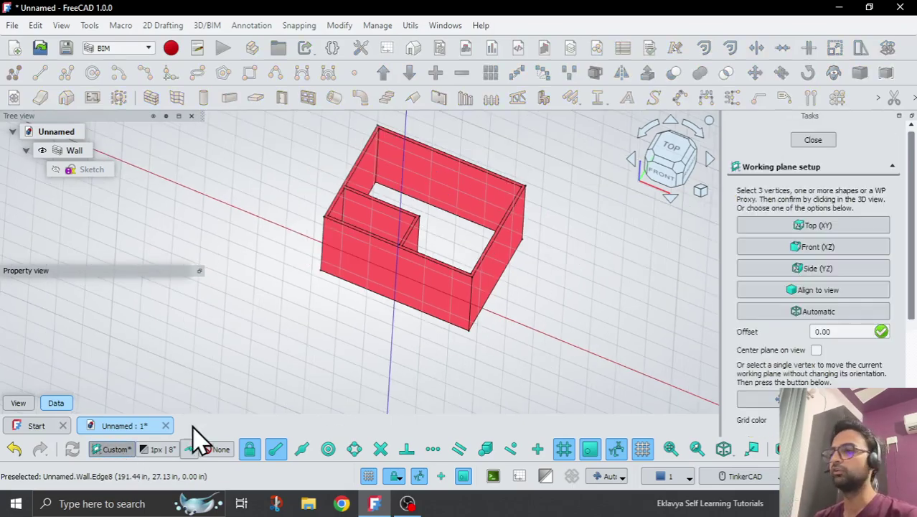
{"action": "left_click", "coordinate": [784, 291]}
{"action": "mouse_move", "coordinate": [362, 345]}
{"action": "middle_mouse_down"}
{"action": "mouse_move", "coordinate": [377, 316]}
{"action": "mouse_move", "coordinate": [379, 338]}
{"action": "middle_mouse_up"}
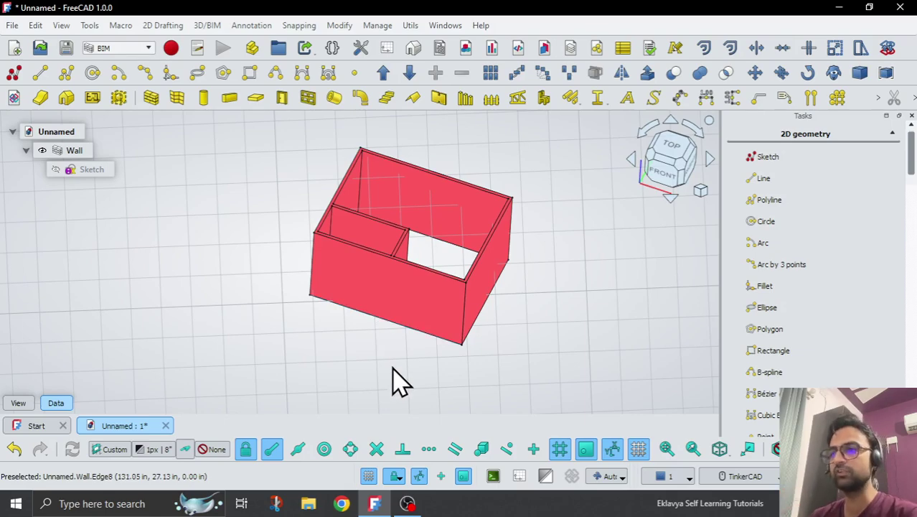
Reset the working plane to auto so it lies on the ground.
{"action": "scroll", "coordinate": [391, 330], "scroll_direction": "up", "scroll_amount": 3}
{"action": "left_click", "coordinate": [412, 289]}
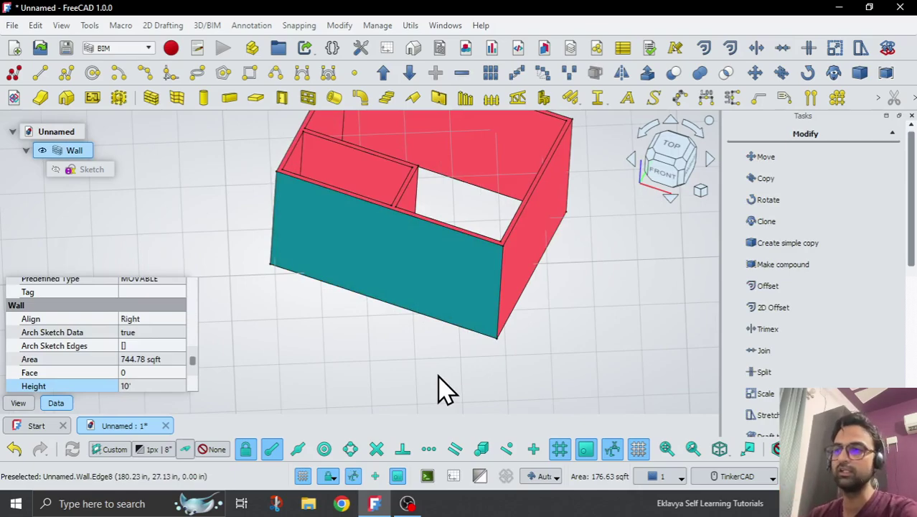
{"action": "left_click", "coordinate": [403, 388]}
{"action": "left_click", "coordinate": [415, 293]}
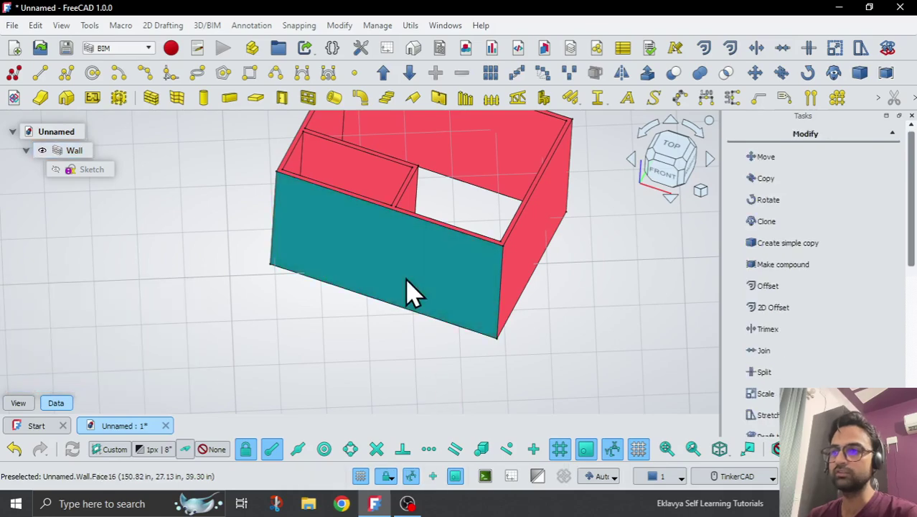
{"action": "left_click", "coordinate": [109, 450]}
Toggle the Draft grid off and back on so it lies flat beneath the walls.
{"action": "scroll", "coordinate": [305, 328], "scroll_direction": "down", "scroll_amount": 5}
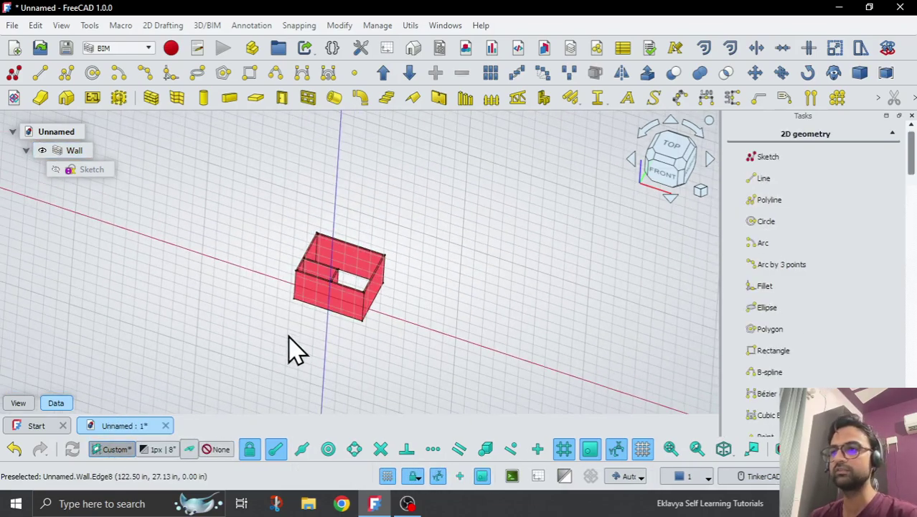
{"action": "middle_click_drag", "start_coordinate": [283, 352], "coordinate": [272, 332]}
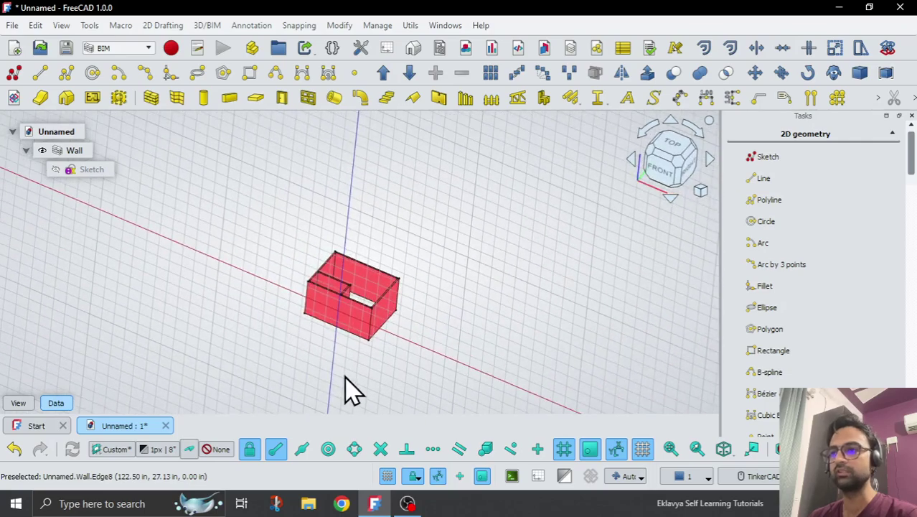
{"action": "scroll", "coordinate": [347, 389], "scroll_direction": "up", "scroll_amount": 5}
{"action": "scroll", "coordinate": [327, 369], "scroll_direction": "down", "scroll_amount": 3}
{"action": "scroll", "coordinate": [266, 273], "scroll_direction": "up", "scroll_amount": 1}
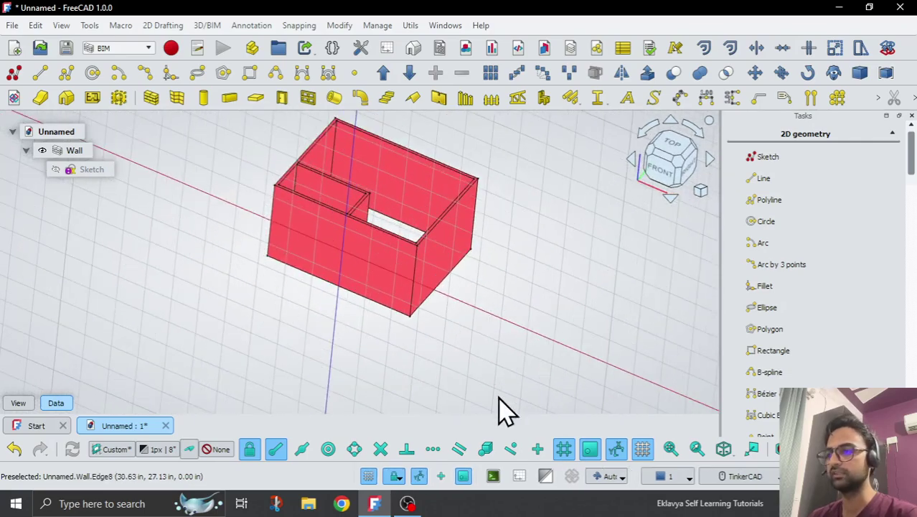
{"action": "left_click", "coordinate": [642, 450]}
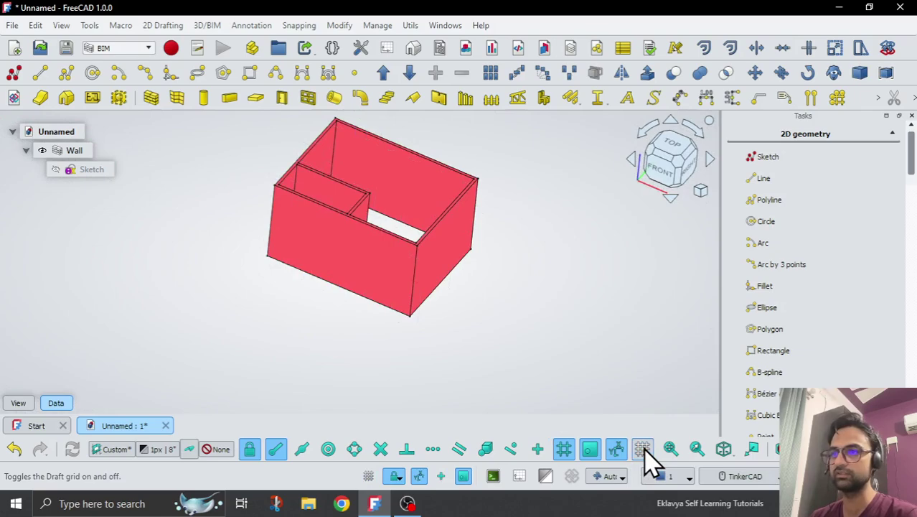
{"action": "left_click", "coordinate": [643, 450]}
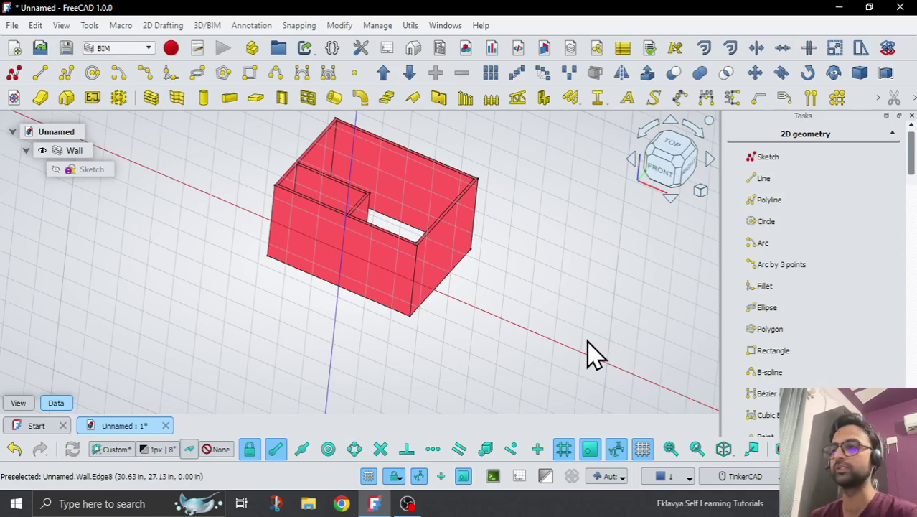
{"action": "scroll", "coordinate": [596, 302], "scroll_direction": "down", "scroll_amount": 2}
{"action": "middle_click_drag", "start_coordinate": [596, 250], "coordinate": [437, 338]}
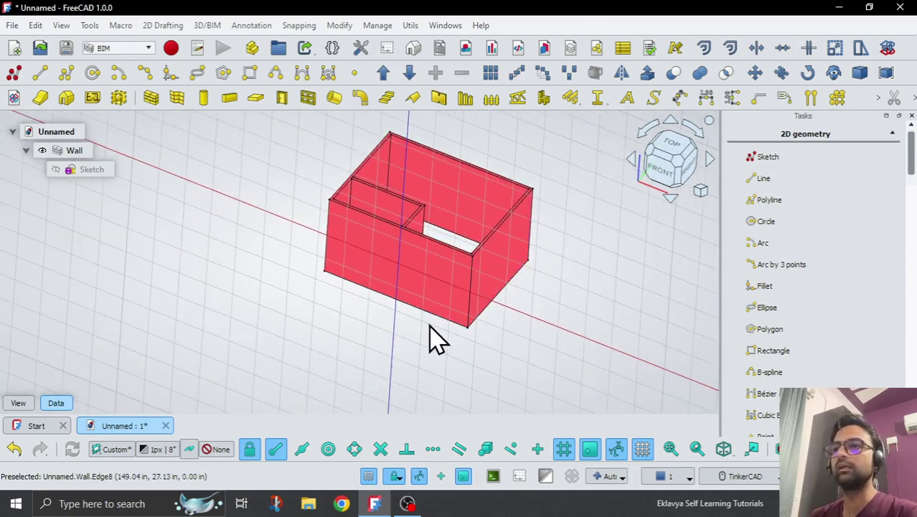
Place a Simple door, 3' by 7' 6" with 0.00 sill height, on the front wall.
{"action": "left_click", "coordinate": [283, 100]}
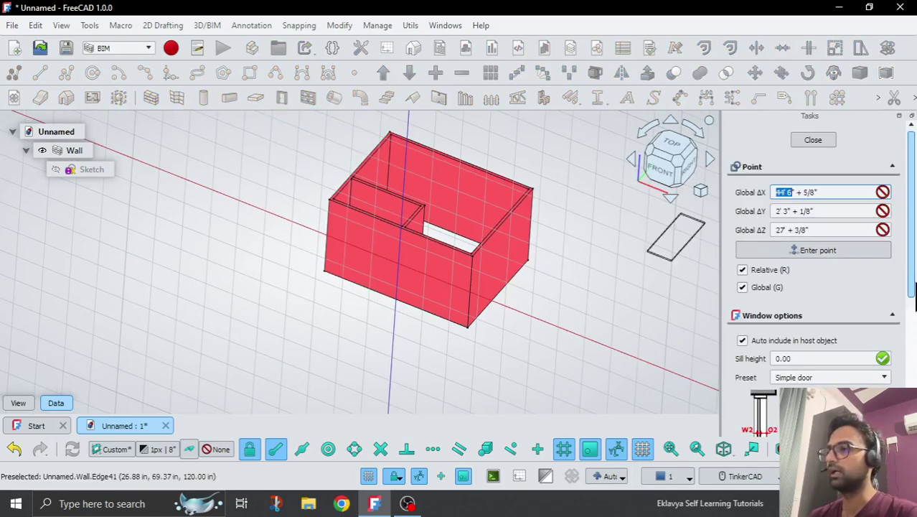
{"action": "left_click_drag", "start_coordinate": [911, 287], "coordinate": [912, 391]}
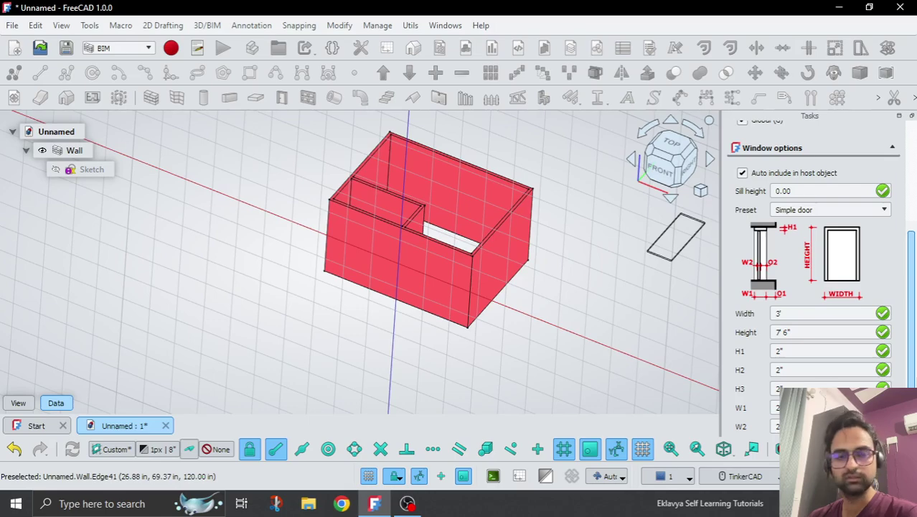
{"action": "scroll", "coordinate": [415, 260], "scroll_direction": "up", "scroll_amount": 3}
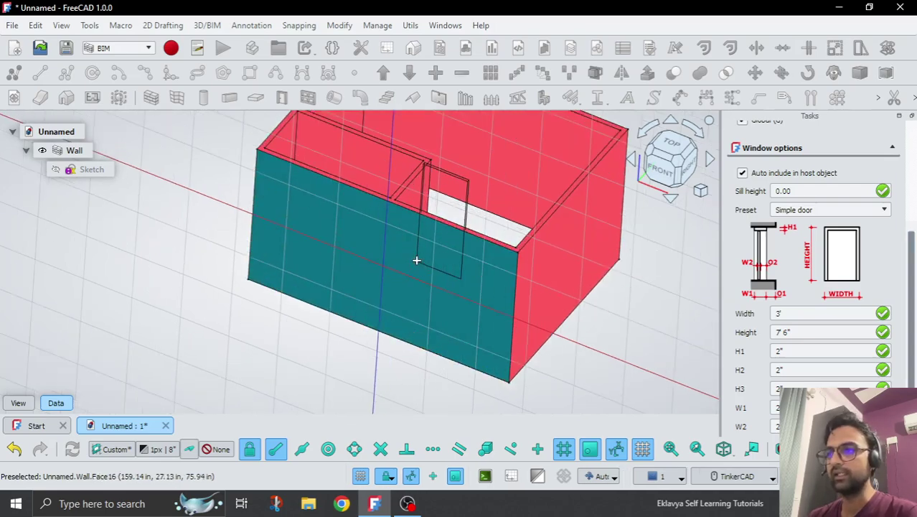
{"action": "left_click", "coordinate": [409, 327]}
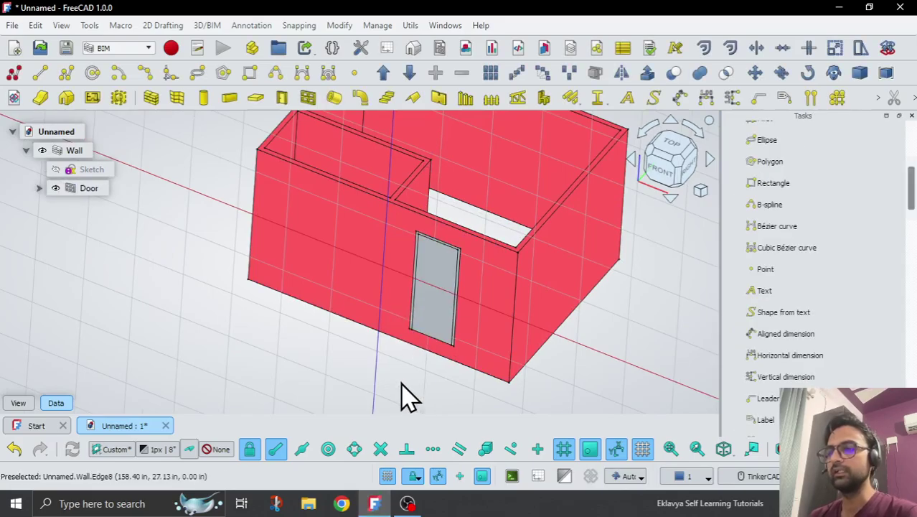
{"action": "scroll", "coordinate": [528, 297], "scroll_direction": "down", "scroll_amount": 3}
{"action": "middle_click_drag", "start_coordinate": [528, 297], "coordinate": [440, 338]}
{"action": "scroll", "coordinate": [449, 326], "scroll_direction": "up", "scroll_amount": 3}
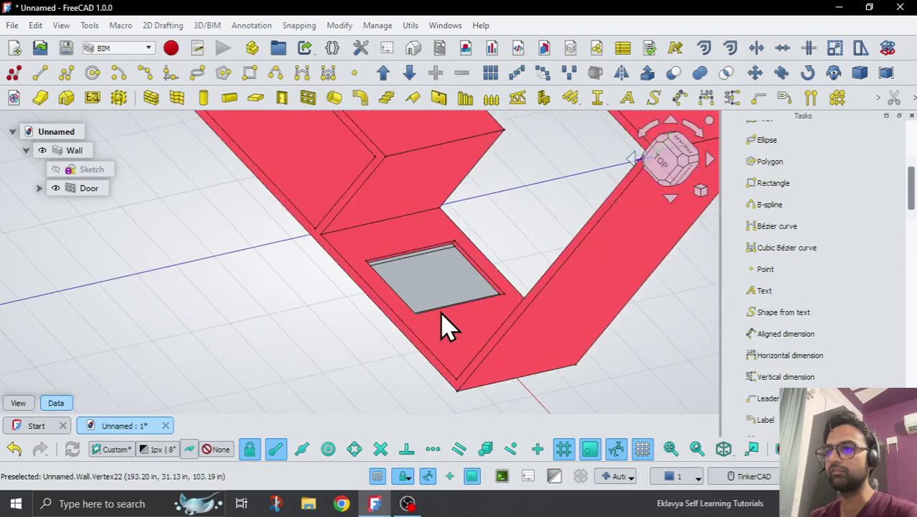
{"action": "scroll", "coordinate": [379, 352], "scroll_direction": "down", "scroll_amount": 3}
{"action": "middle_click_drag", "start_coordinate": [379, 352], "coordinate": [441, 253]}
{"action": "scroll", "coordinate": [454, 287], "scroll_direction": "down", "scroll_amount": 3}
{"action": "middle_click_drag", "start_coordinate": [455, 287], "coordinate": [506, 362]}
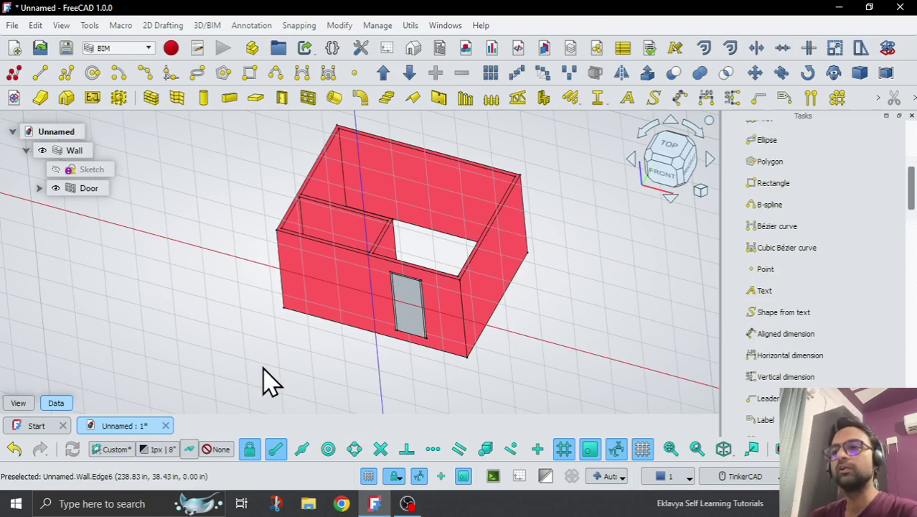
Add a second door, Door001, on the front wall to the left of the first.
{"action": "scroll", "coordinate": [280, 352], "scroll_direction": "up", "scroll_amount": 2}
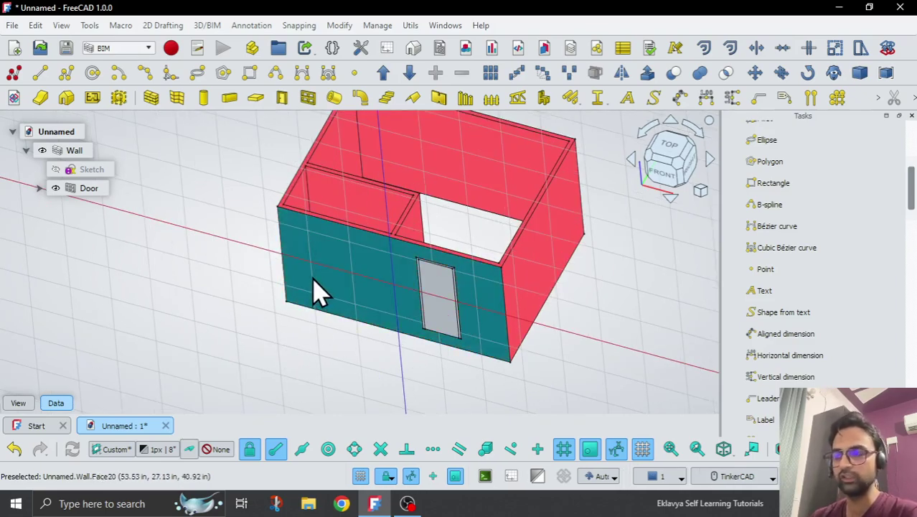
{"action": "middle_click_drag", "start_coordinate": [303, 365], "coordinate": [306, 365]}
{"action": "scroll", "coordinate": [345, 208], "scroll_direction": "up", "scroll_amount": 3}
{"action": "scroll", "coordinate": [355, 230], "scroll_direction": "down", "scroll_amount": 2}
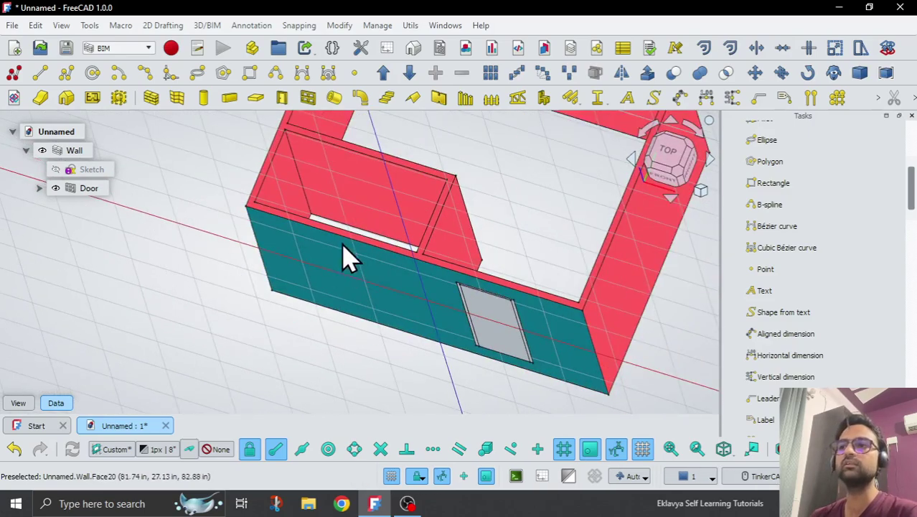
{"action": "scroll", "coordinate": [355, 228], "scroll_direction": "down", "scroll_amount": 4}
{"action": "middle_click_drag", "start_coordinate": [272, 308], "coordinate": [270, 275]}
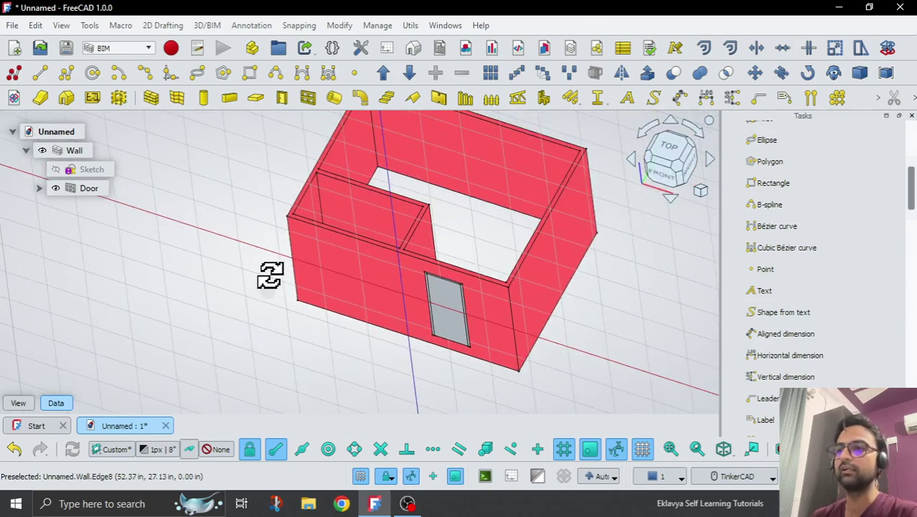
{"action": "left_click", "coordinate": [280, 103]}
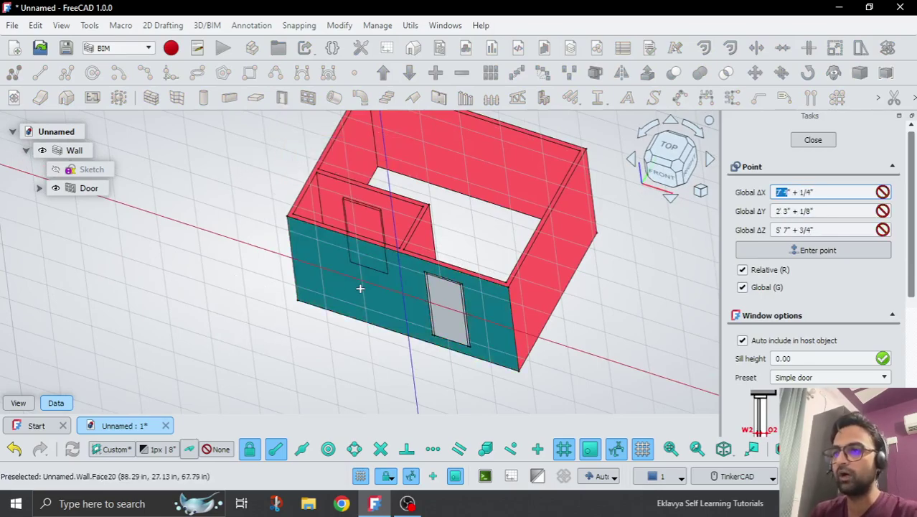
{"action": "scroll", "coordinate": [338, 287], "scroll_direction": "up", "scroll_amount": 2}
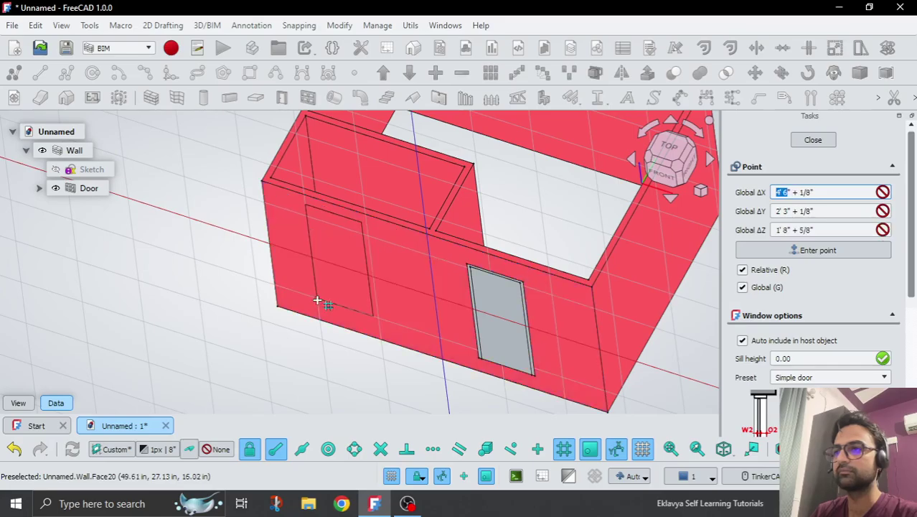
{"action": "left_click", "coordinate": [321, 315]}
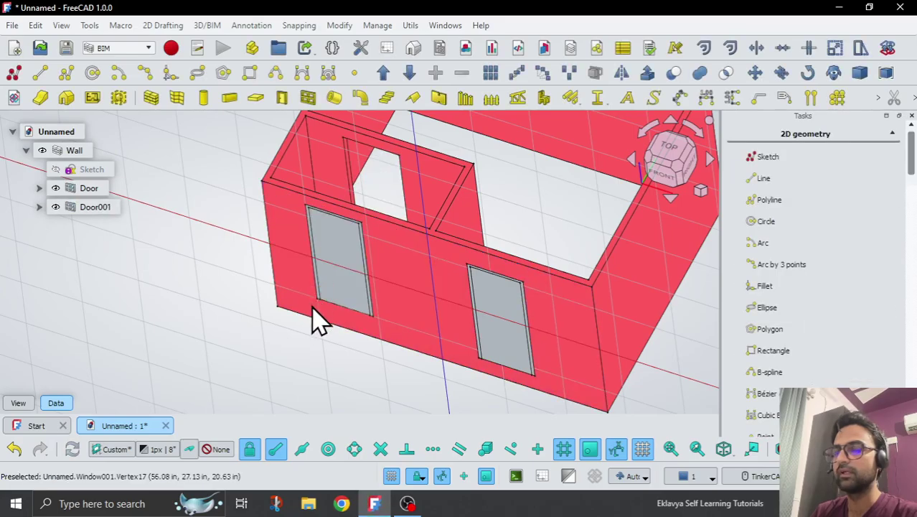
{"action": "middle_click_drag", "start_coordinate": [311, 317], "coordinate": [246, 263]}
Set Door001's Hole Depth property to 4" in the Data tab.
{"action": "scroll", "coordinate": [327, 251], "scroll_direction": "down", "scroll_amount": 2}
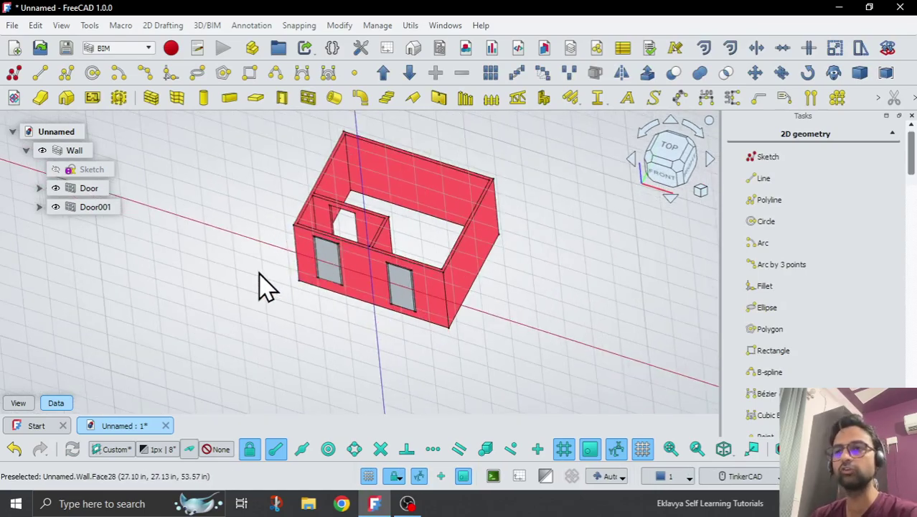
{"action": "scroll", "coordinate": [257, 280], "scroll_direction": "up", "scroll_amount": 1}
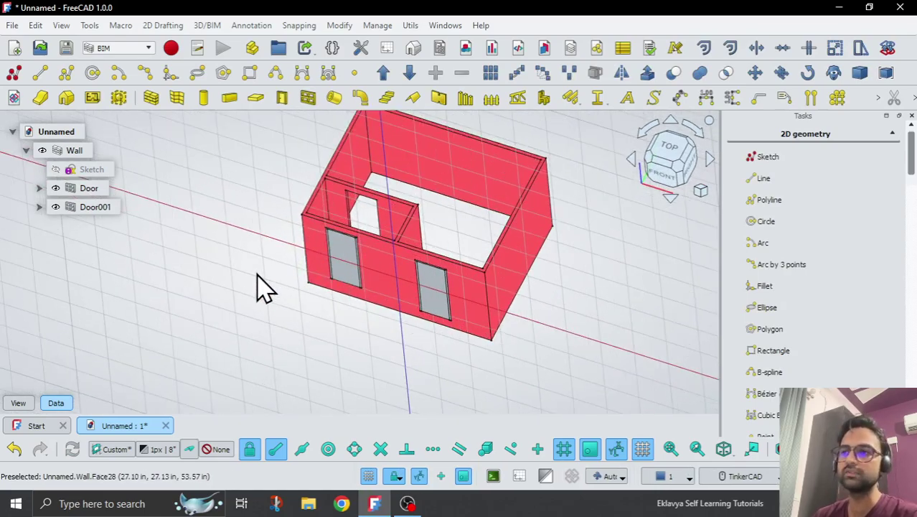
{"action": "left_click", "coordinate": [84, 210]}
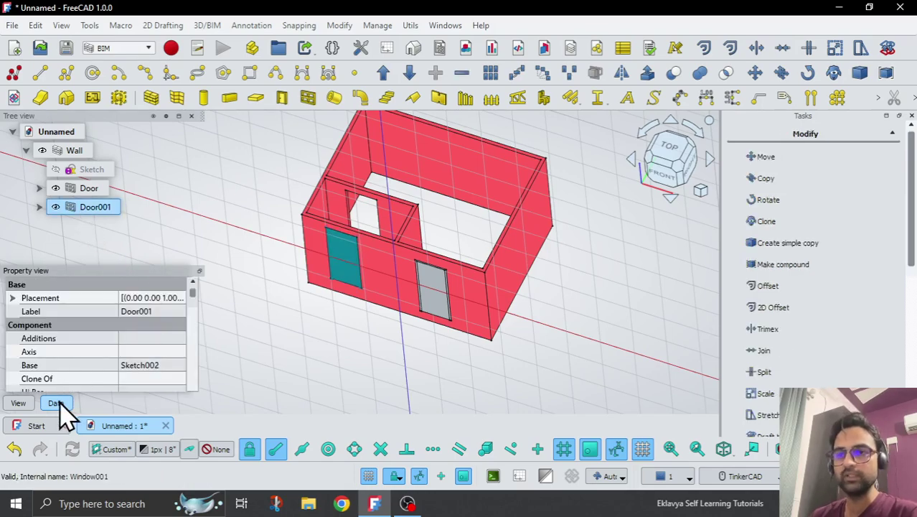
{"action": "scroll", "coordinate": [68, 350], "scroll_direction": "down", "scroll_amount": 7}
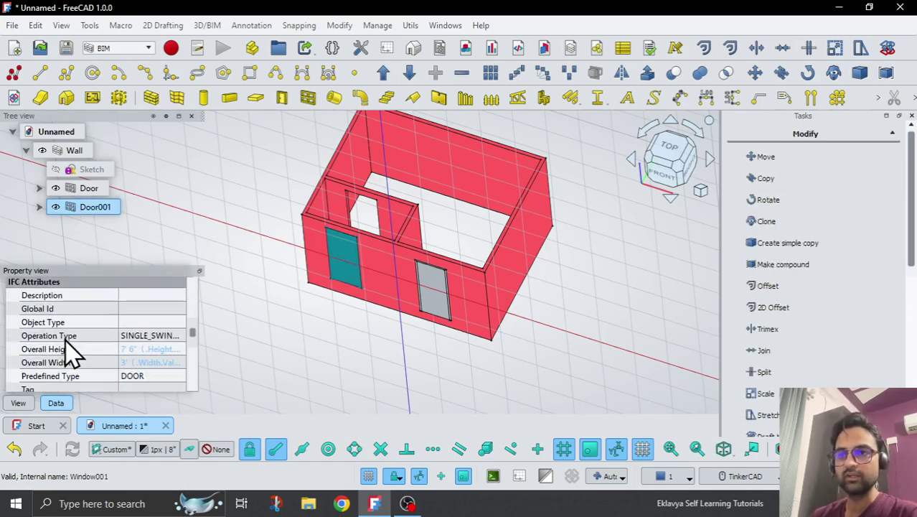
{"action": "scroll", "coordinate": [65, 341], "scroll_direction": "down", "scroll_amount": 2}
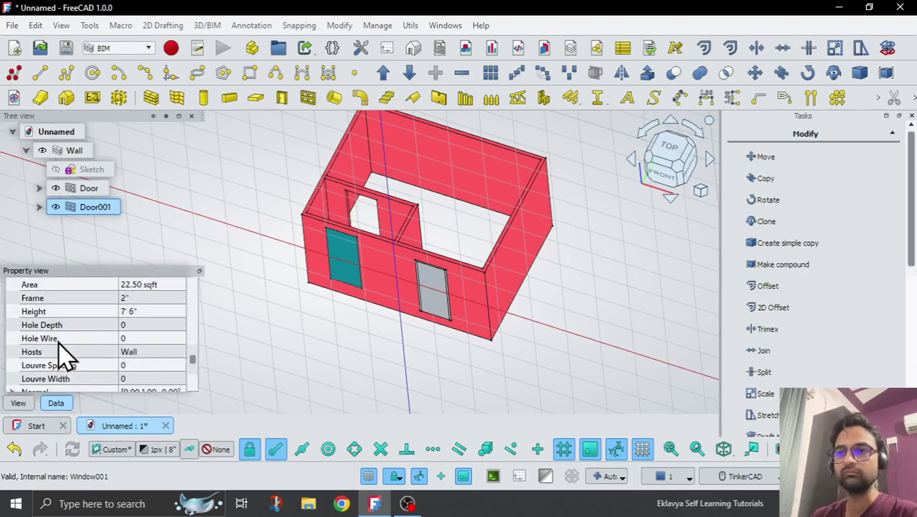
{"action": "mouse_move", "coordinate": [140, 329]}
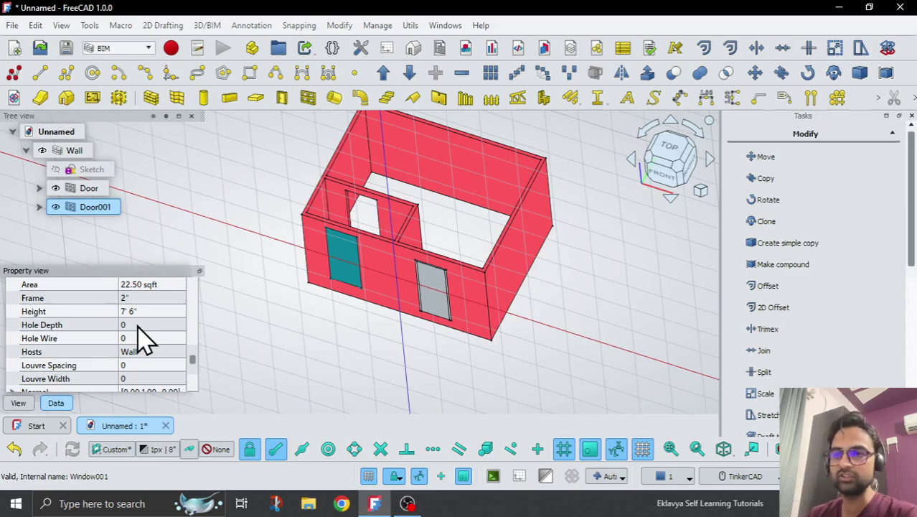
{"action": "left_click", "coordinate": [139, 327]}
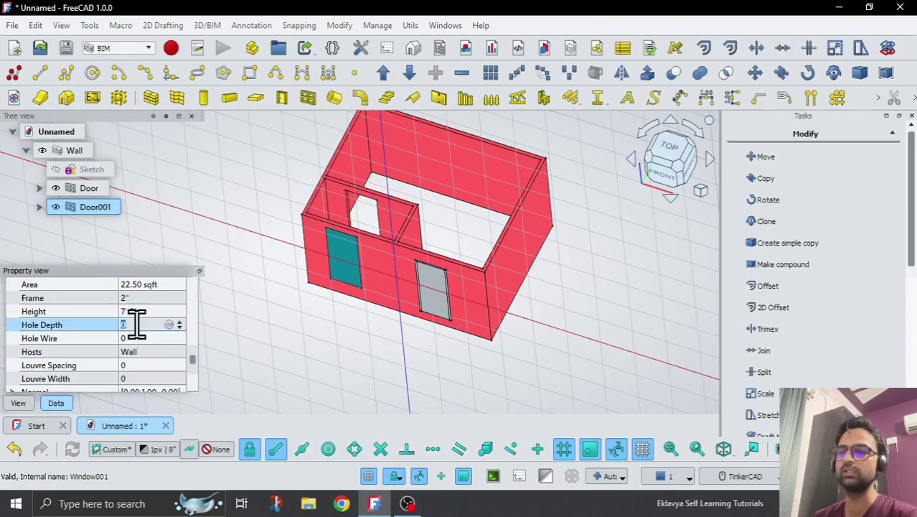
{"action": "left_click", "coordinate": [64, 151]}
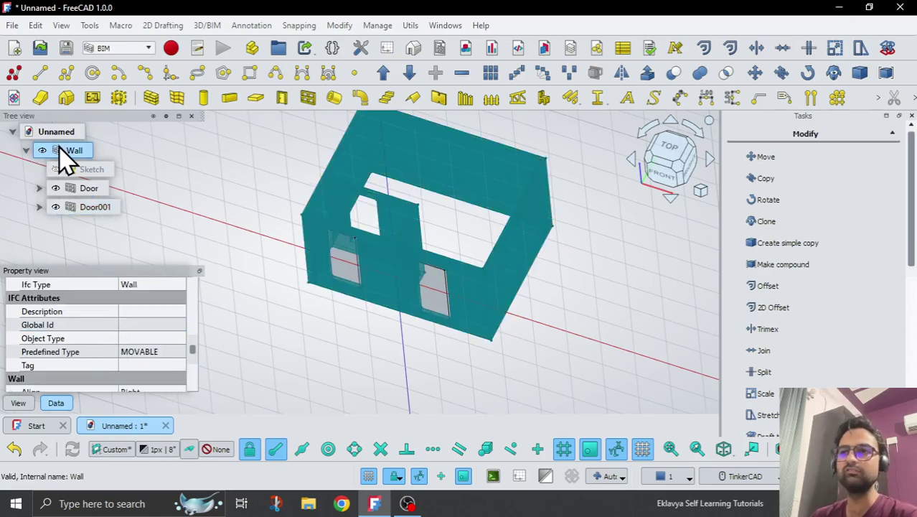
{"action": "scroll", "coordinate": [92, 346], "scroll_direction": "down", "scroll_amount": 5}
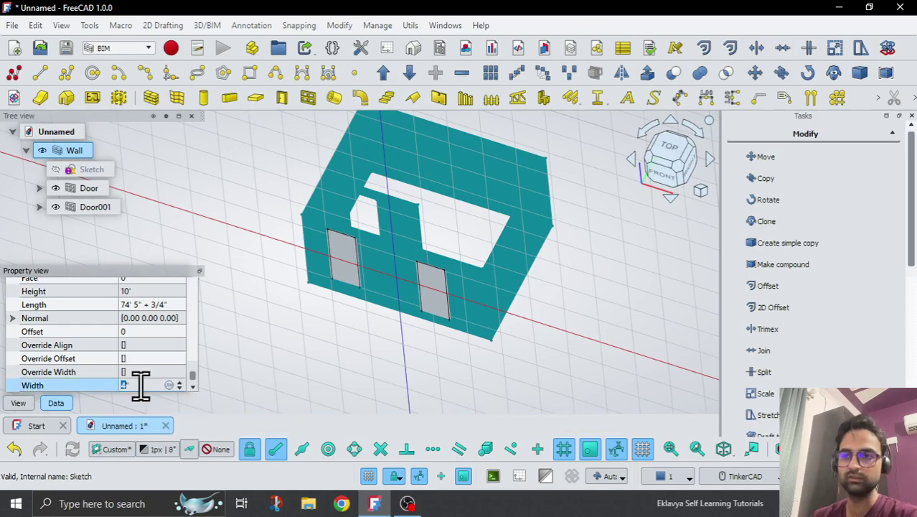
{"action": "left_click", "coordinate": [76, 208]}
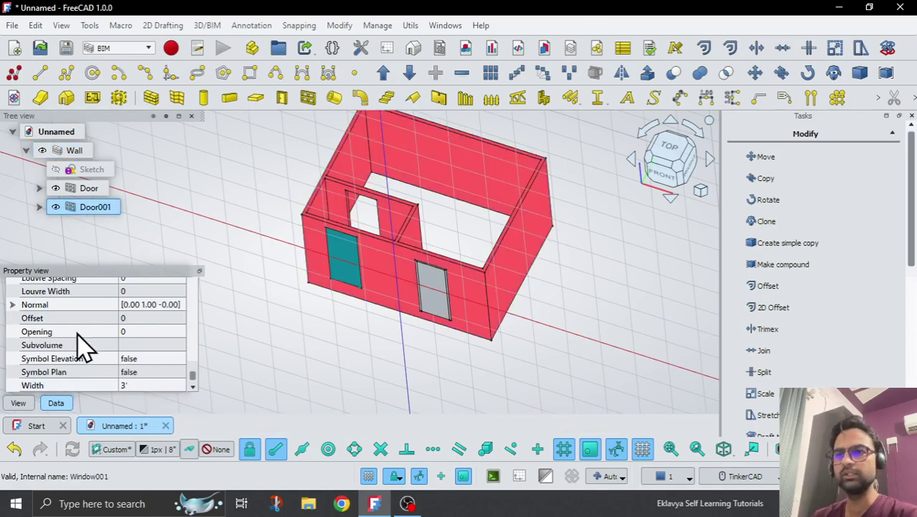
{"action": "scroll", "coordinate": [93, 384], "scroll_direction": "up", "scroll_amount": 1}
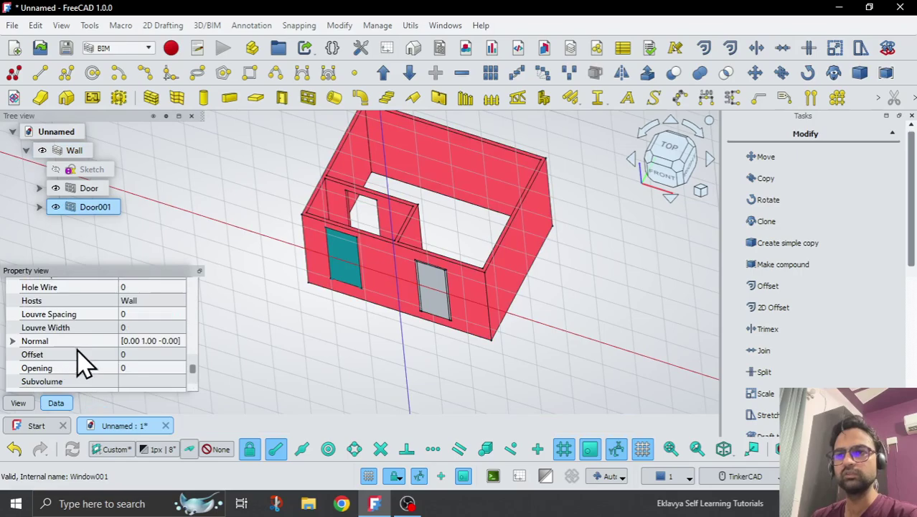
{"action": "scroll", "coordinate": [82, 370], "scroll_direction": "up", "scroll_amount": 1}
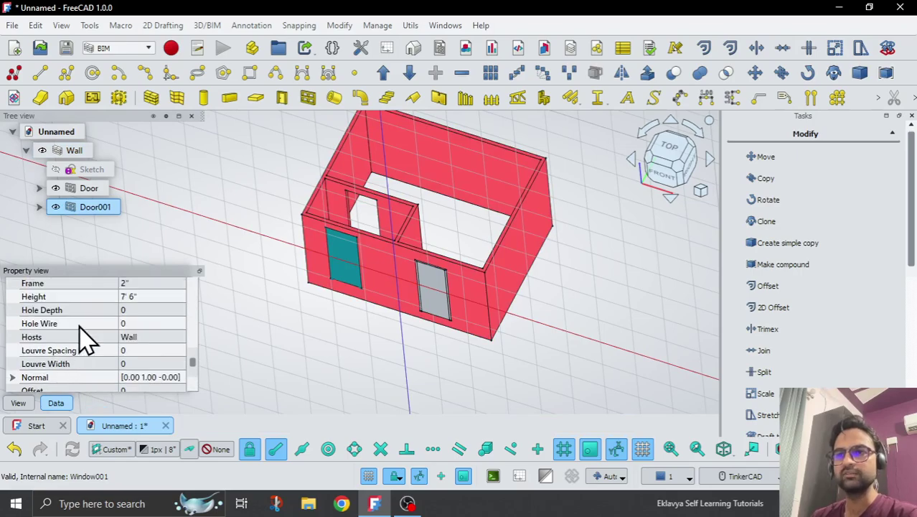
{"action": "left_click", "coordinate": [143, 309]}
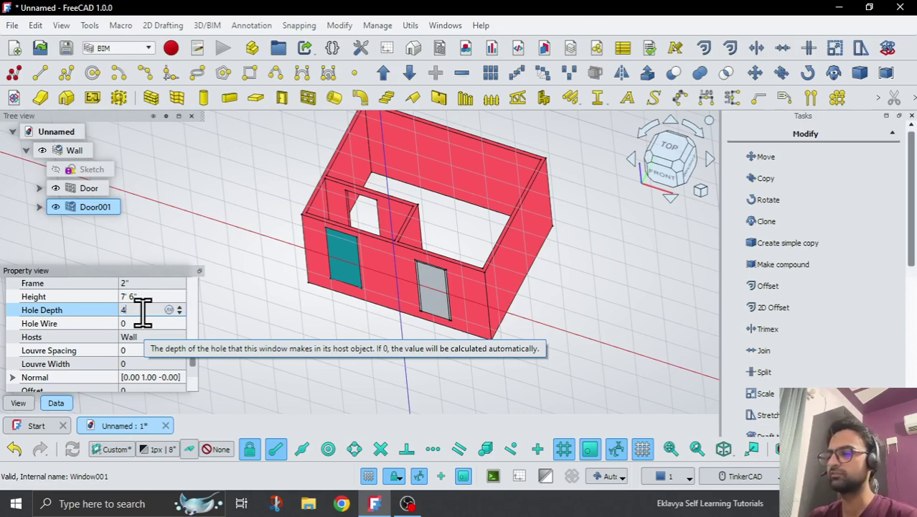
{"action": "type", "text": "\""}
{"action": "key", "text": "Return"}
Orbit around the walls to check both door openings in the front wall.
{"action": "left_click", "coordinate": [333, 330]}
{"action": "middle_click_drag", "start_coordinate": [334, 330], "coordinate": [503, 352]}
{"action": "scroll", "coordinate": [271, 215], "scroll_direction": "up", "scroll_amount": 5}
{"action": "scroll", "coordinate": [359, 291], "scroll_direction": "down", "scroll_amount": 5}
{"action": "middle_click_drag", "start_coordinate": [365, 297], "coordinate": [291, 323]}
{"action": "scroll", "coordinate": [328, 252], "scroll_direction": "down", "scroll_amount": 3}
{"action": "middle_click_drag", "start_coordinate": [327, 252], "coordinate": [334, 321]}
{"action": "scroll", "coordinate": [425, 414], "scroll_direction": "up", "scroll_amount": 3}
{"action": "scroll", "coordinate": [319, 244], "scroll_direction": "down", "scroll_amount": 3}
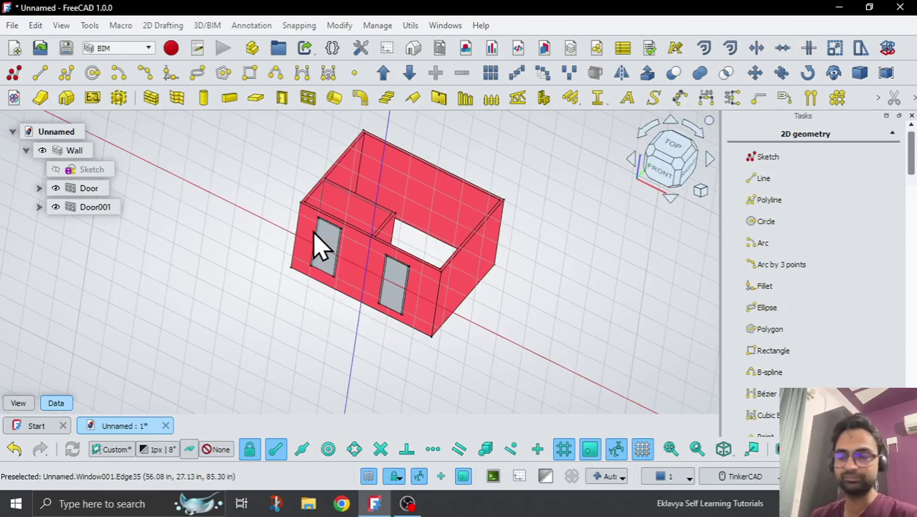
{"action": "scroll", "coordinate": [319, 244], "scroll_direction": "down", "scroll_amount": 1}
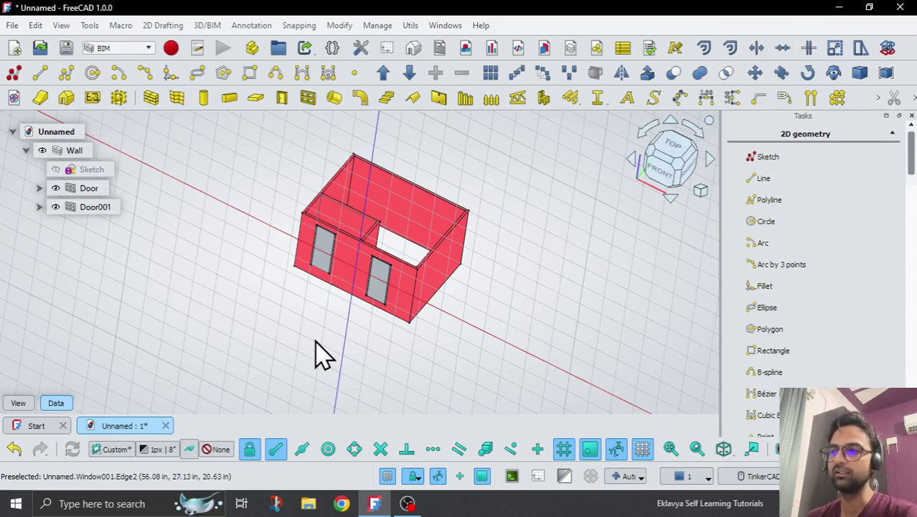
{"action": "scroll", "coordinate": [309, 343], "scroll_direction": "up", "scroll_amount": 5}
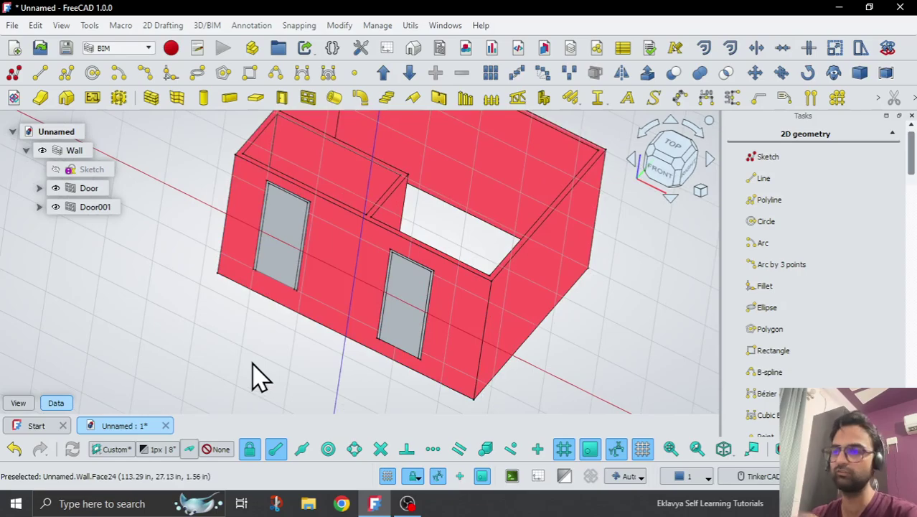
{"action": "scroll", "coordinate": [287, 334], "scroll_direction": "down", "scroll_amount": 3}
{"action": "scroll", "coordinate": [287, 331], "scroll_direction": "down", "scroll_amount": 2}
{"action": "middle_click_drag", "start_coordinate": [408, 368], "coordinate": [381, 376]}
{"action": "scroll", "coordinate": [453, 333], "scroll_direction": "up", "scroll_amount": 5}
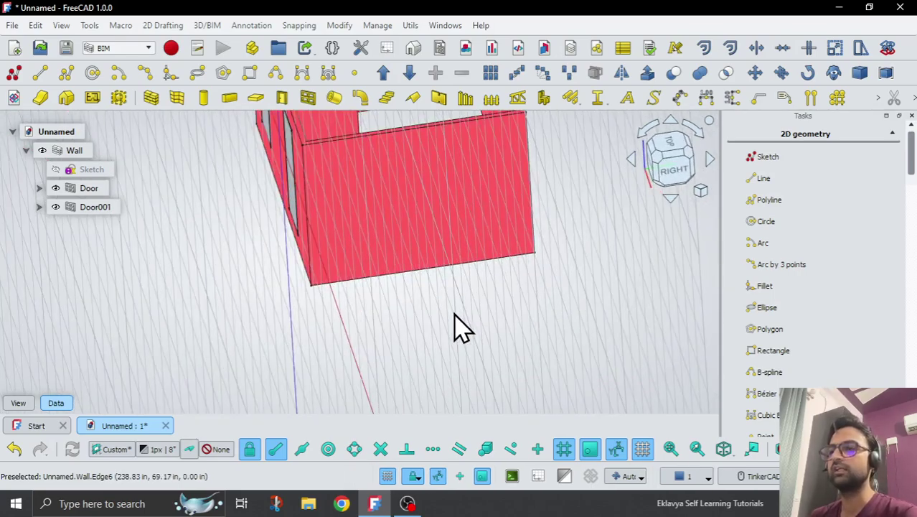
{"action": "left_click", "coordinate": [404, 248]}
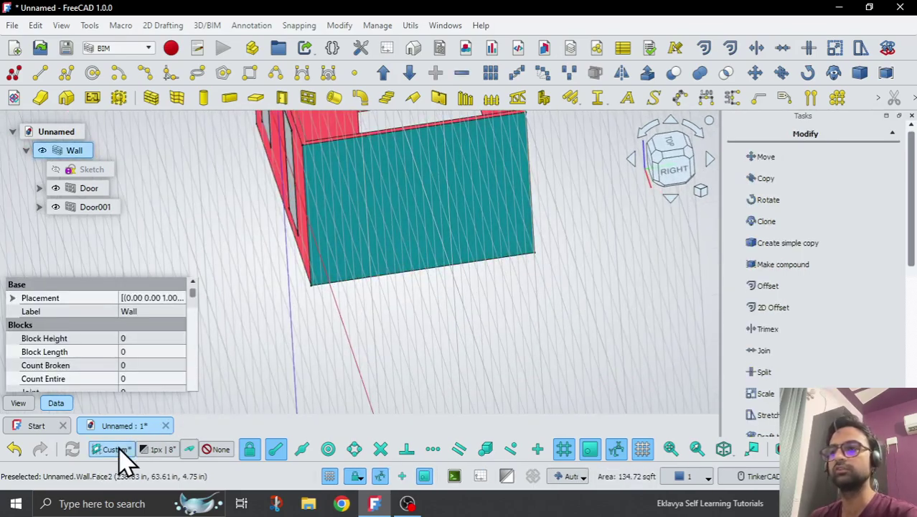
{"action": "scroll", "coordinate": [327, 364], "scroll_direction": "down", "scroll_amount": 4}
{"action": "left_click", "coordinate": [327, 364]}
{"action": "middle_click_drag", "start_coordinate": [327, 364], "coordinate": [338, 328]}
{"action": "scroll", "coordinate": [342, 309], "scroll_direction": "up", "scroll_amount": 6}
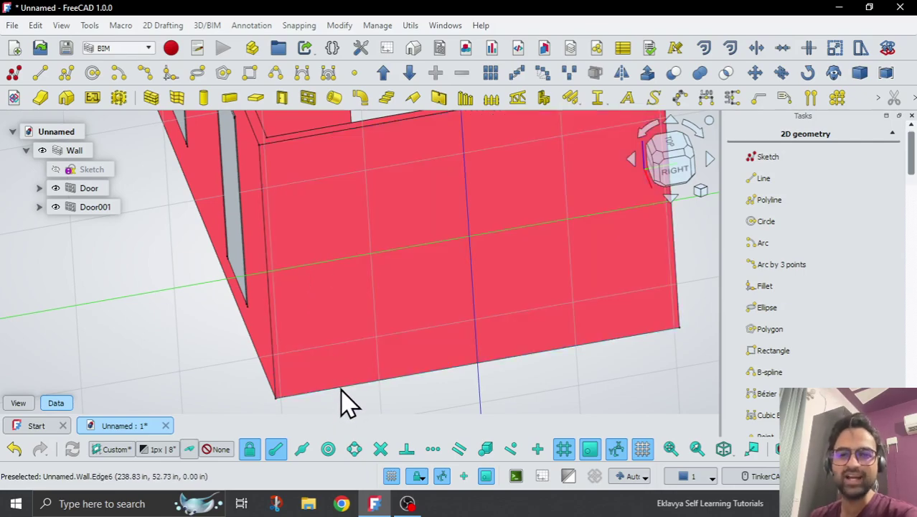
{"action": "scroll", "coordinate": [369, 334], "scroll_direction": "down", "scroll_amount": 6}
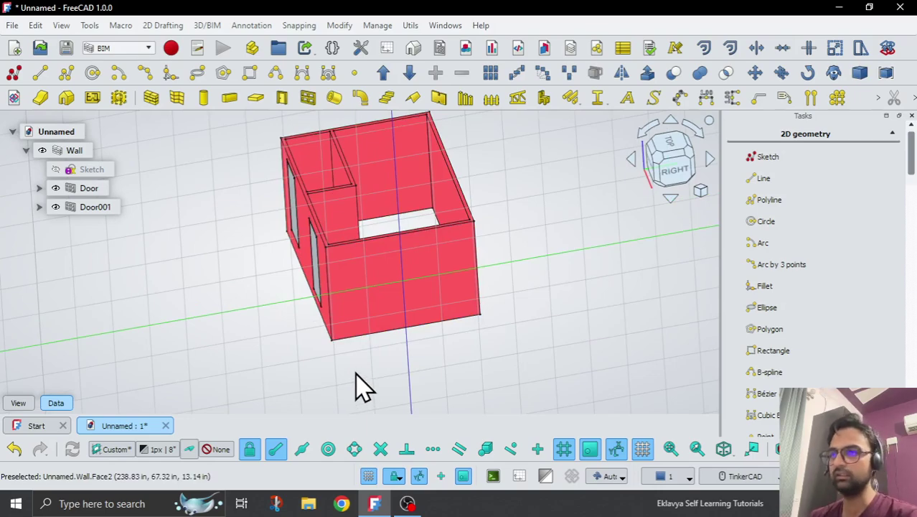
Place Door002 at floor level in the right-hand wall using Snap near.
{"action": "left_click", "coordinate": [290, 103]}
{"action": "scroll", "coordinate": [337, 322], "scroll_direction": "up", "scroll_amount": 4}
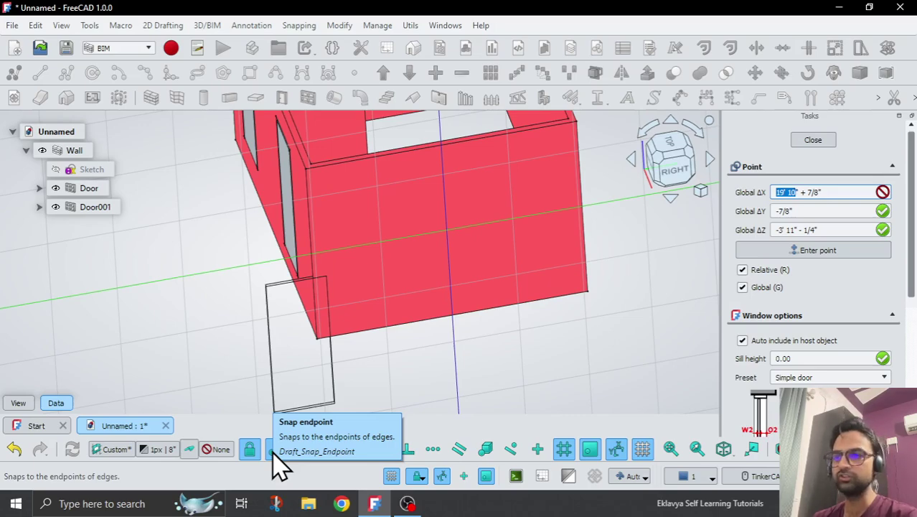
{"action": "scroll", "coordinate": [362, 326], "scroll_direction": "up", "scroll_amount": 3}
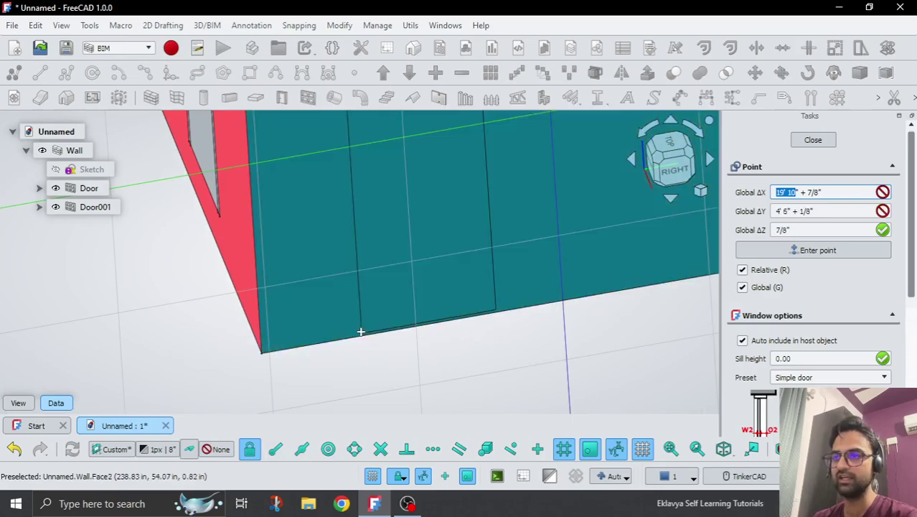
{"action": "scroll", "coordinate": [363, 331], "scroll_direction": "down", "scroll_amount": 2}
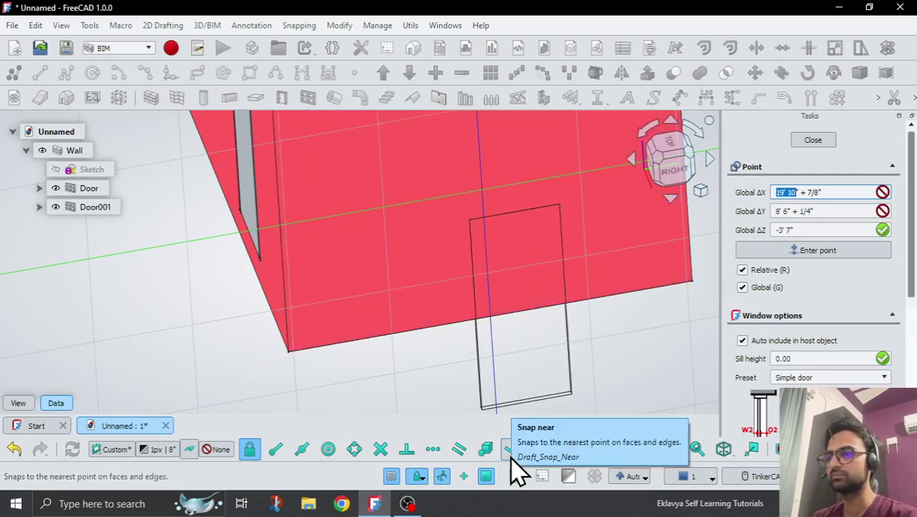
{"action": "left_click", "coordinate": [511, 449]}
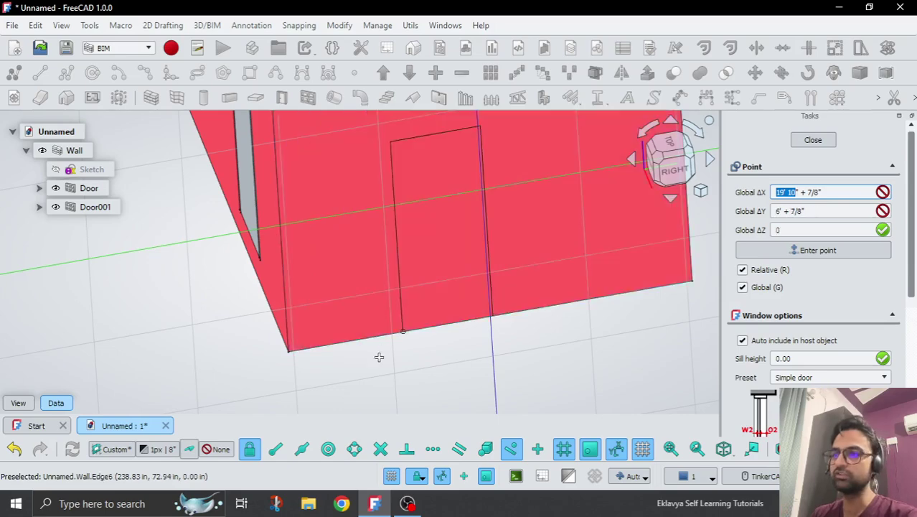
{"action": "scroll", "coordinate": [375, 360], "scroll_direction": "down", "scroll_amount": 4}
{"action": "scroll", "coordinate": [395, 338], "scroll_direction": "up", "scroll_amount": 3}
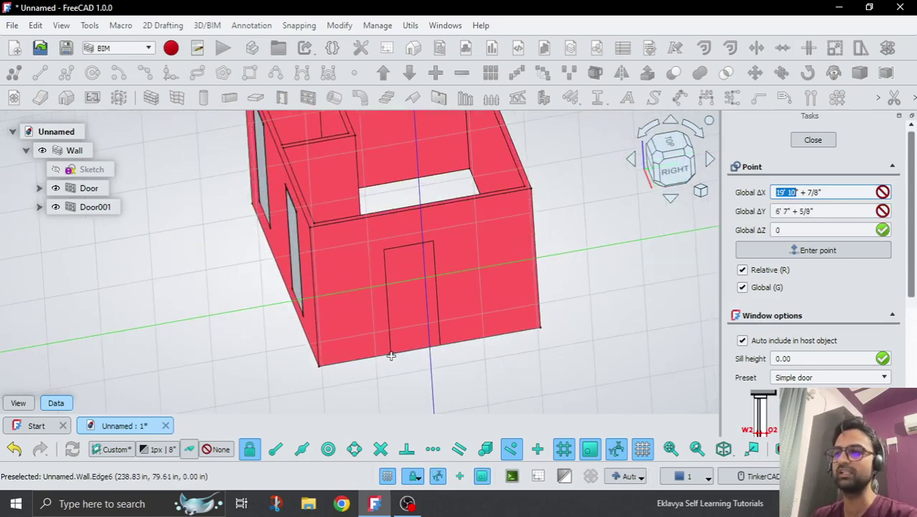
{"action": "scroll", "coordinate": [391, 355], "scroll_direction": "up", "scroll_amount": 1}
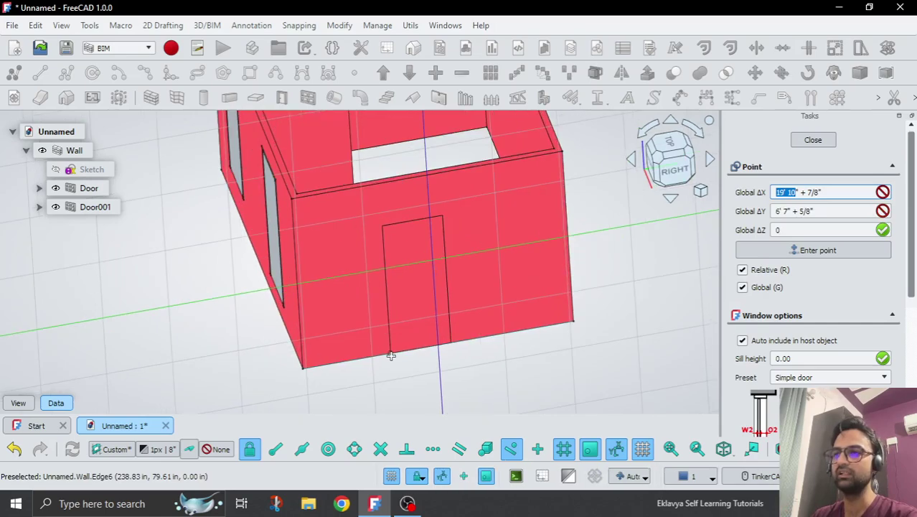
{"action": "left_click", "coordinate": [325, 365]}
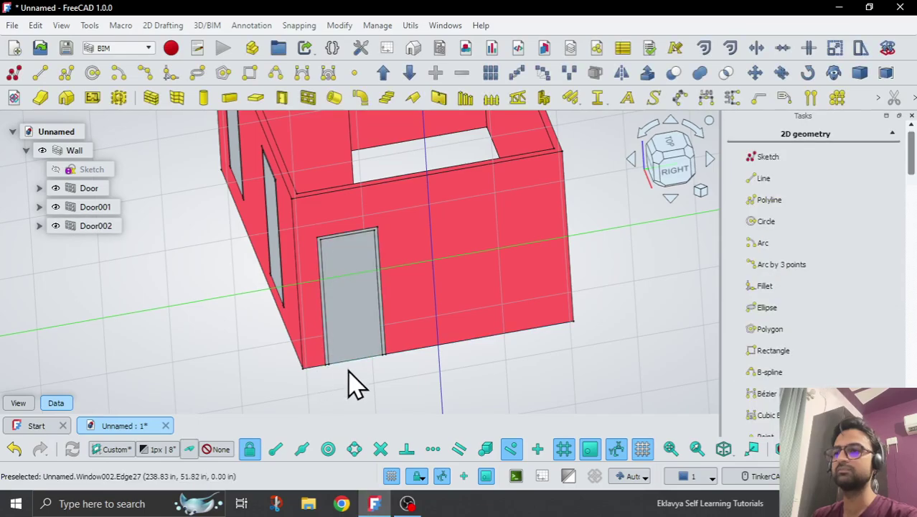
{"action": "left_click_drag", "start_coordinate": [348, 375], "coordinate": [345, 334]}
{"action": "scroll", "coordinate": [342, 358], "scroll_direction": "up", "scroll_amount": 5}
{"action": "key", "text": "0"}
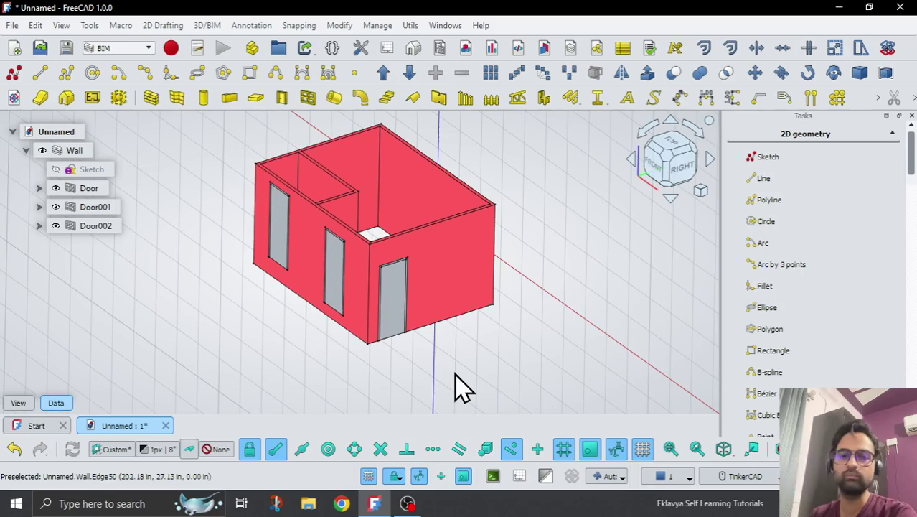
{"action": "scroll", "coordinate": [480, 352], "scroll_direction": "down", "scroll_amount": 1}
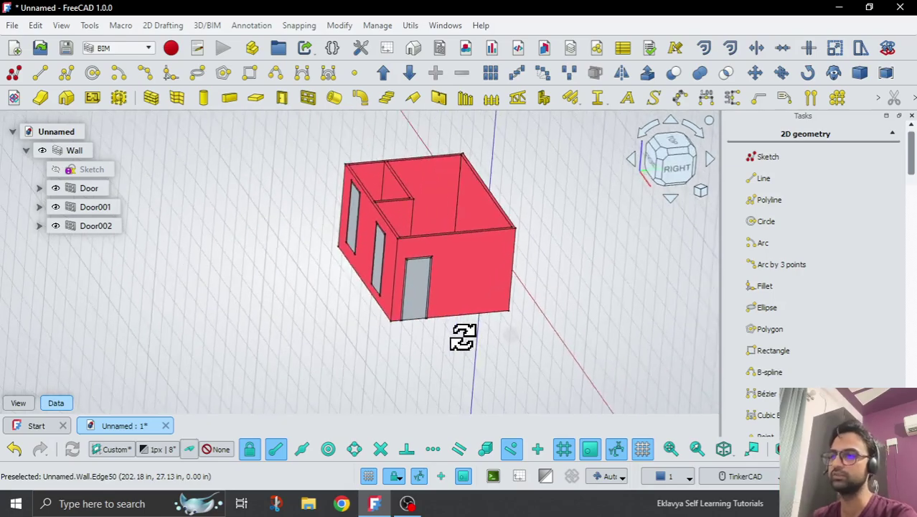
{"action": "middle_click_drag", "start_coordinate": [460, 337], "coordinate": [477, 297]}
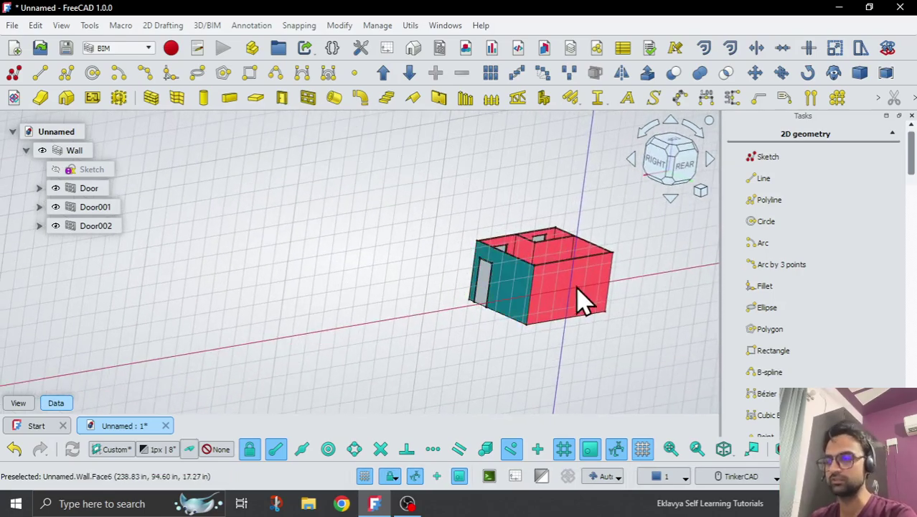
{"action": "middle_click_drag", "start_coordinate": [608, 294], "coordinate": [650, 263]}
{"action": "scroll", "coordinate": [635, 294], "scroll_direction": "up", "scroll_amount": 3}
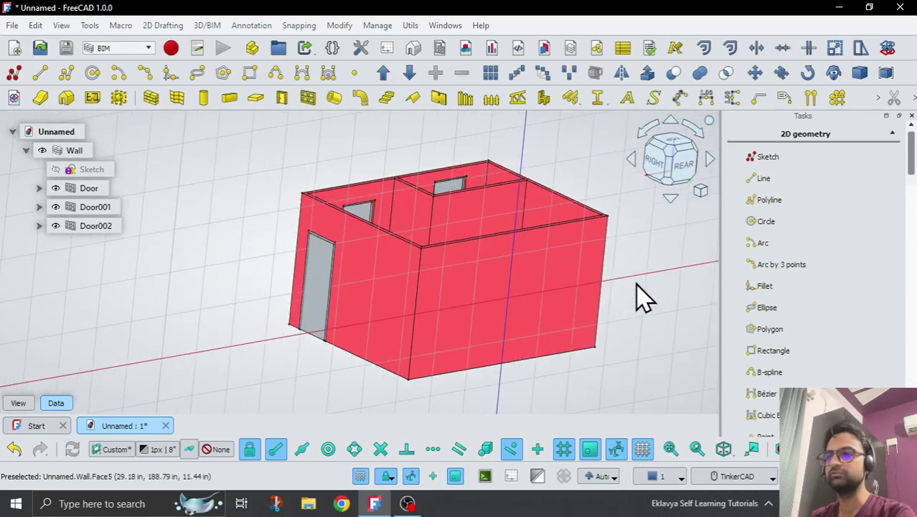
{"action": "scroll", "coordinate": [642, 296], "scroll_direction": "down", "scroll_amount": 2}
{"action": "middle_click_drag", "start_coordinate": [539, 295], "coordinate": [319, 345]}
{"action": "scroll", "coordinate": [317, 345], "scroll_direction": "up", "scroll_amount": 2}
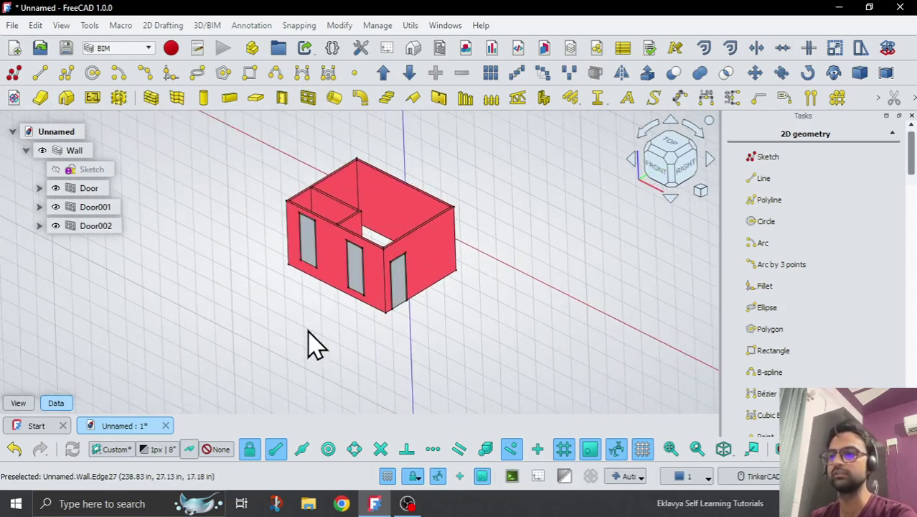
{"action": "left_click", "coordinate": [91, 172]}
{"action": "left_click", "coordinate": [69, 152]}
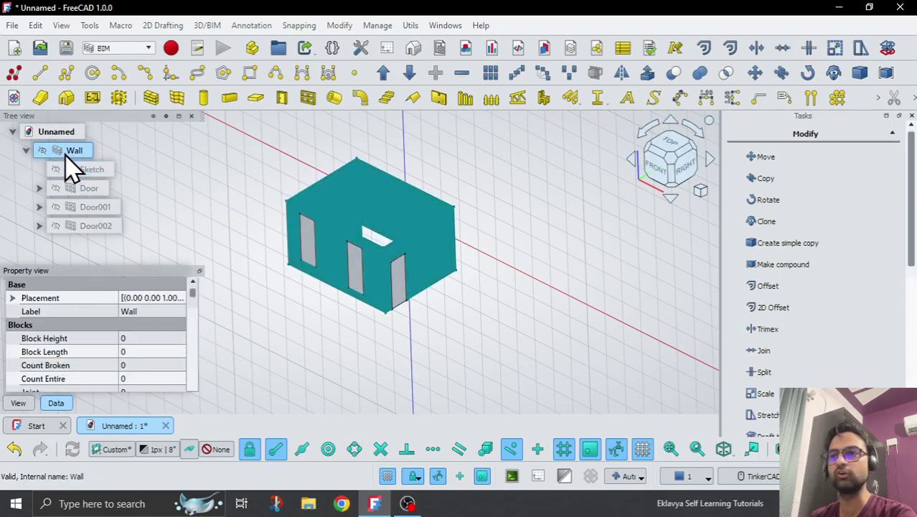
Open the wall's base sketch and place reference points along its top edge.
{"action": "double_click", "coordinate": [79, 169]}
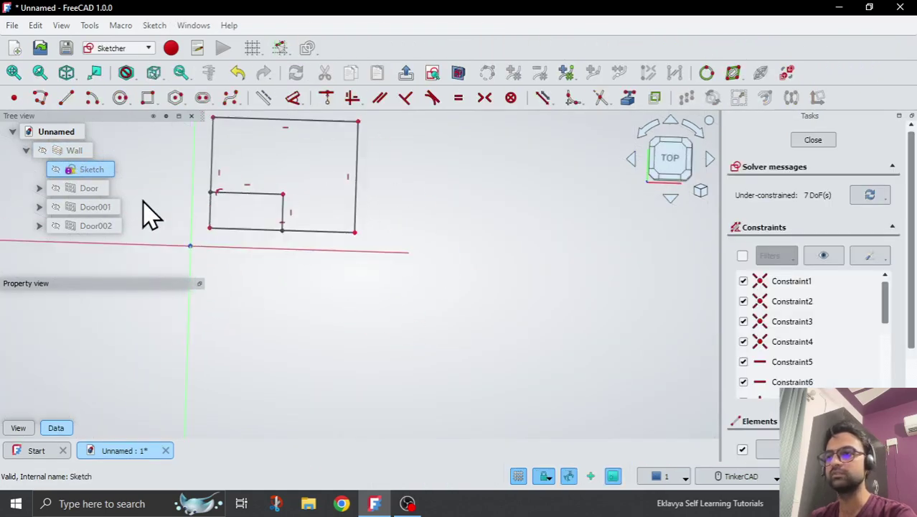
{"action": "scroll", "coordinate": [409, 352], "scroll_direction": "down", "scroll_amount": 3}
{"action": "scroll", "coordinate": [295, 223], "scroll_direction": "up", "scroll_amount": 3}
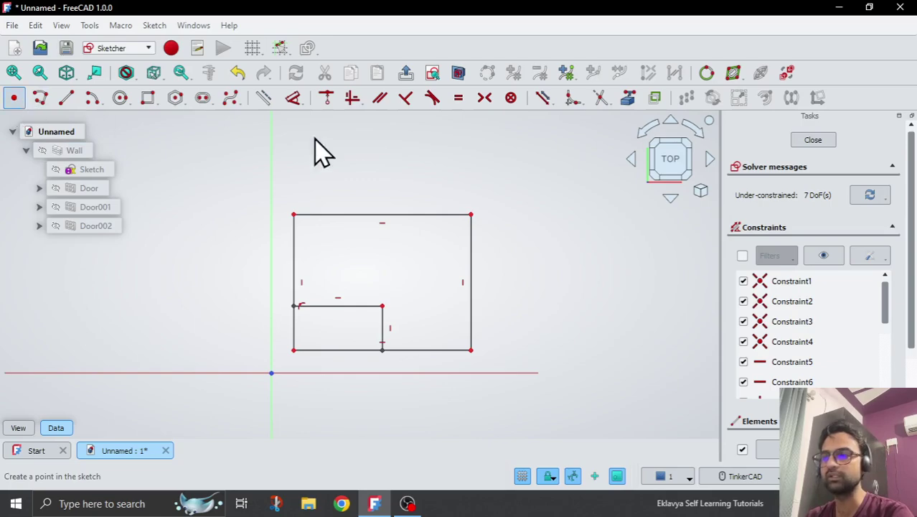
{"action": "scroll", "coordinate": [410, 185], "scroll_direction": "up", "scroll_amount": 3}
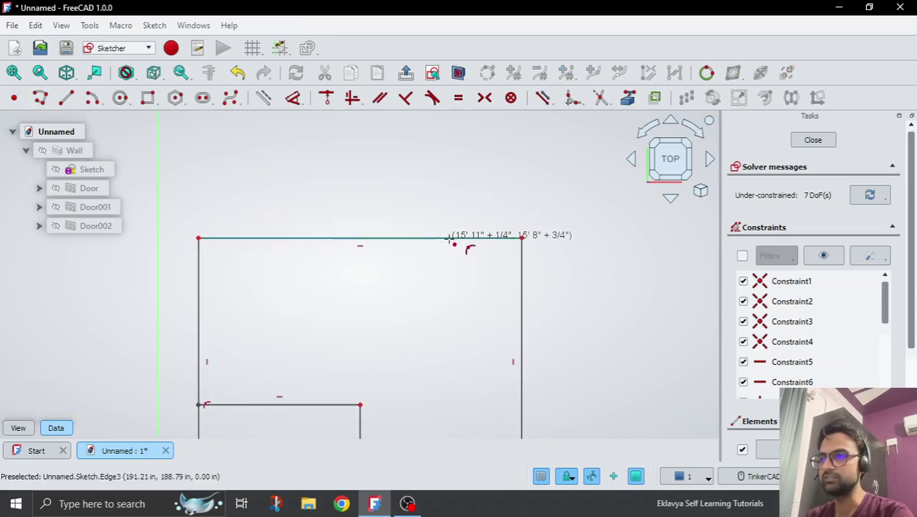
{"action": "left_click", "coordinate": [450, 237]}
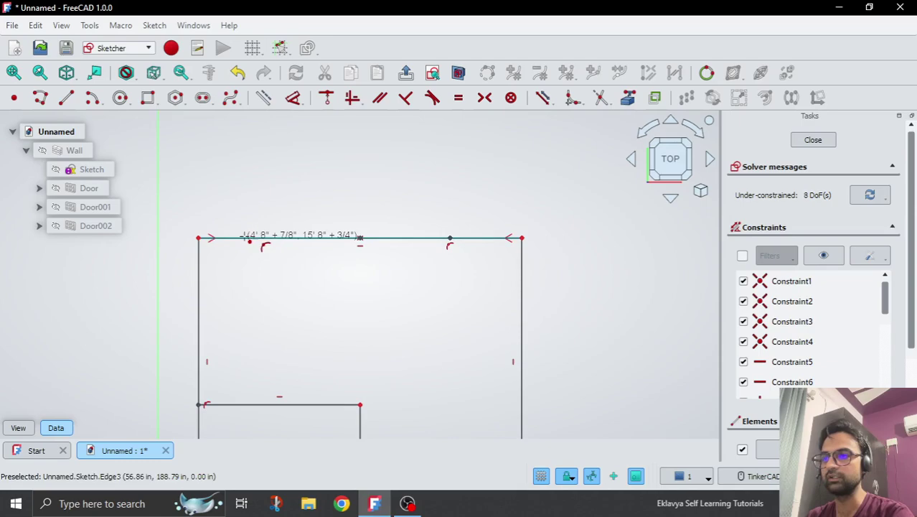
{"action": "left_click", "coordinate": [244, 237]}
{"action": "right_click", "coordinate": [315, 182]}
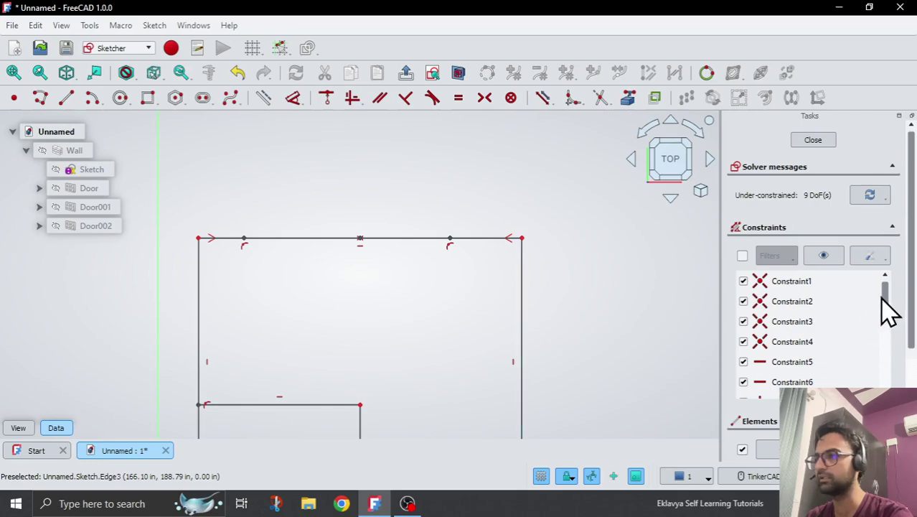
Delete Constraint14 from the sketch, leaving 11 degrees of freedom.
{"action": "left_click_drag", "start_coordinate": [890, 305], "coordinate": [889, 374]}
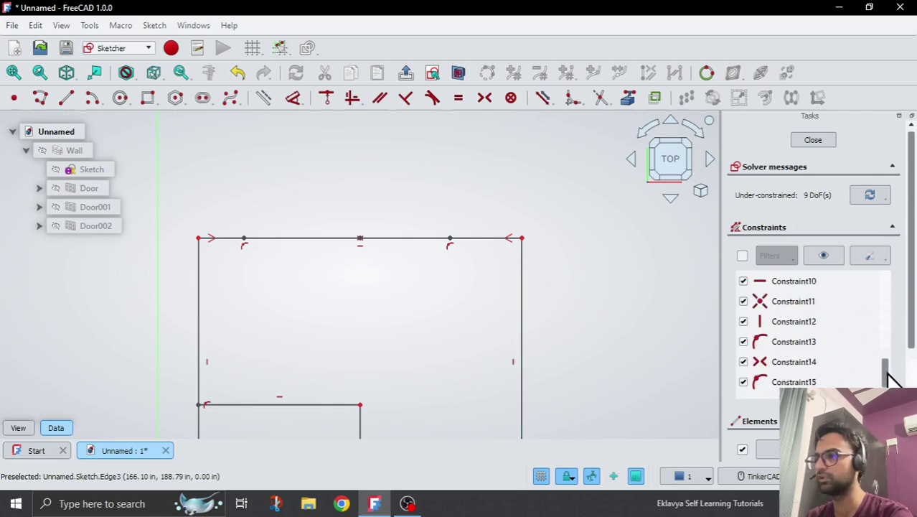
{"action": "left_click", "coordinate": [829, 366]}
{"action": "right_click", "coordinate": [824, 375]}
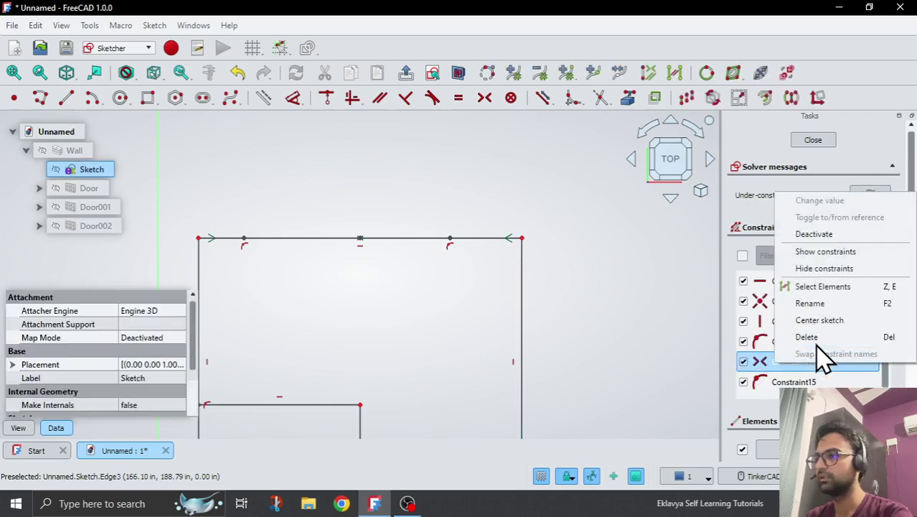
{"action": "left_click", "coordinate": [814, 334]}
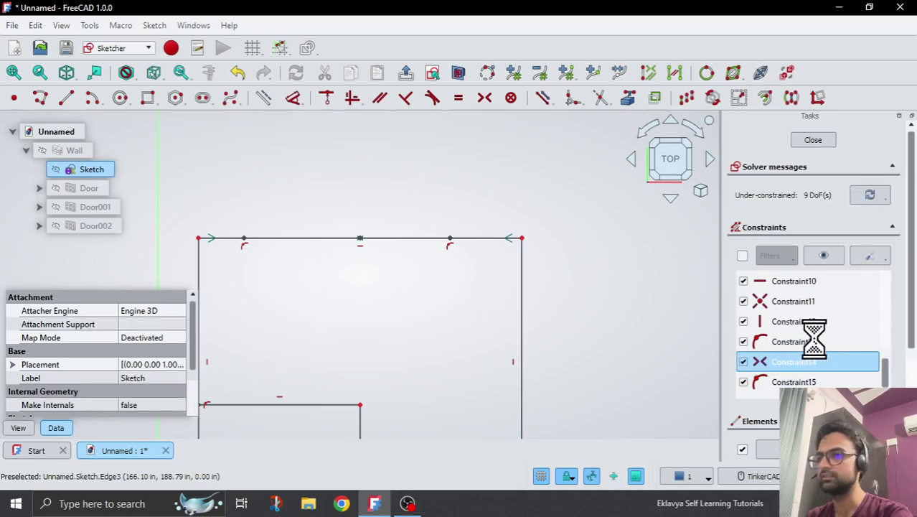
Dimension the first top-edge point 5' horizontally from the top-left corner.
{"action": "scroll", "coordinate": [321, 218], "scroll_direction": "up", "scroll_amount": 2}
{"action": "left_click", "coordinate": [362, 242]}
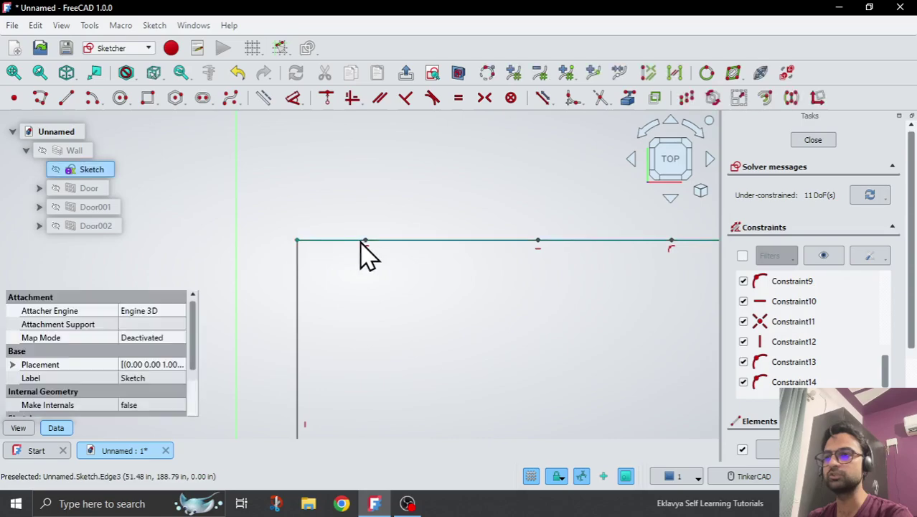
{"action": "left_click", "coordinate": [293, 97]}
{"action": "left_click", "coordinate": [341, 203]}
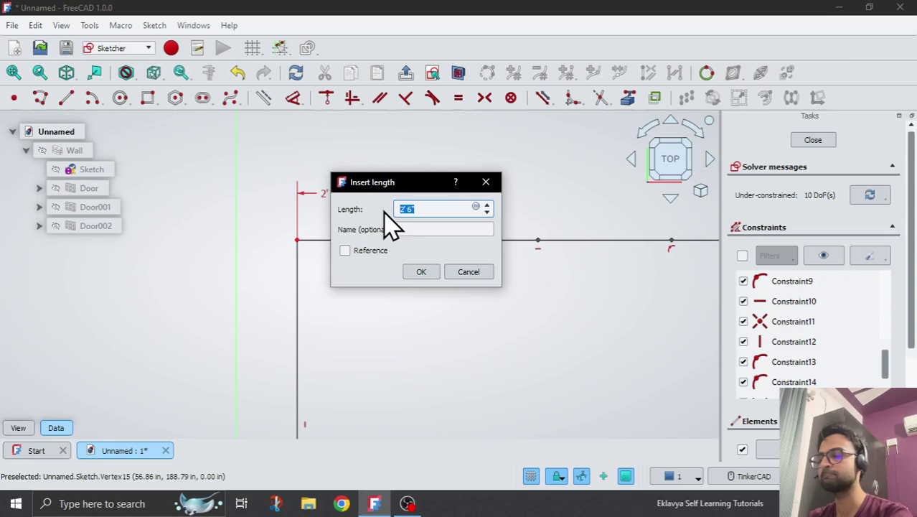
{"action": "type", "text": "5'"}
{"action": "left_click", "coordinate": [427, 273]}
Dimension the middle top-edge point 8' horizontally from the top-left corner.
{"action": "scroll", "coordinate": [381, 294], "scroll_direction": "down", "scroll_amount": 2}
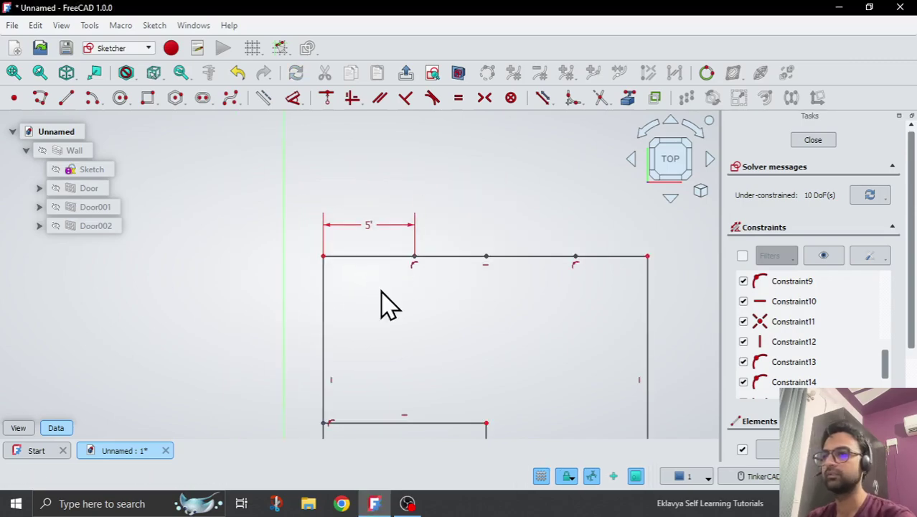
{"action": "left_click", "coordinate": [486, 257]}
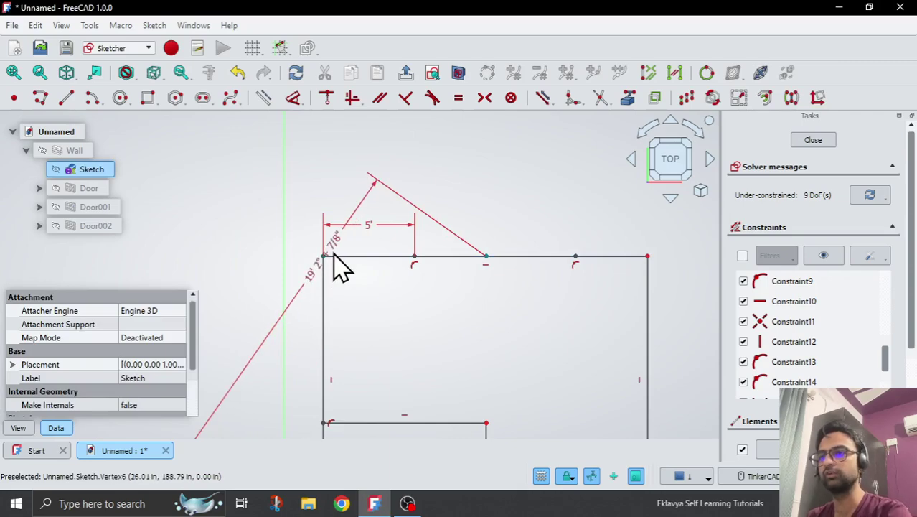
{"action": "right_click", "coordinate": [323, 263]}
{"action": "left_click", "coordinate": [324, 257]}
{"action": "right_click", "coordinate": [476, 285]}
{"action": "left_click", "coordinate": [324, 257]}
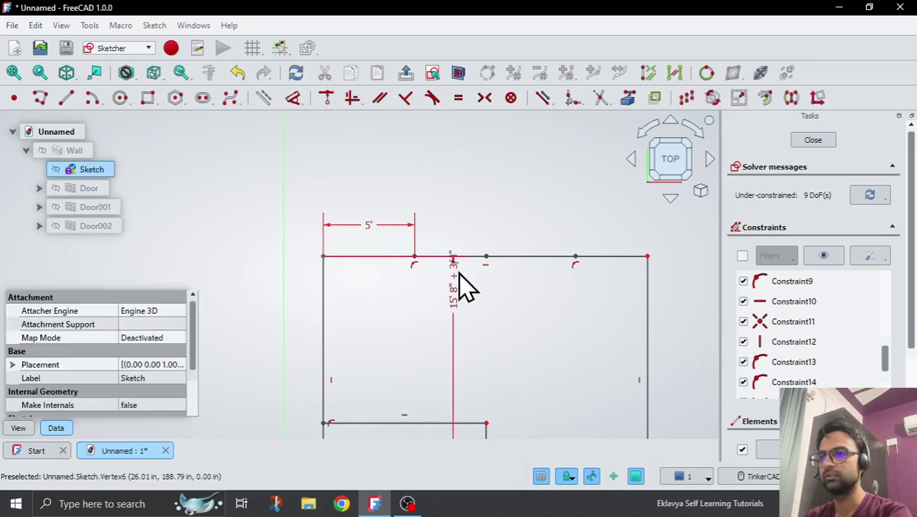
{"action": "right_click", "coordinate": [447, 270]}
{"action": "scroll", "coordinate": [446, 237], "scroll_direction": "down", "scroll_amount": 5}
{"action": "scroll", "coordinate": [437, 251], "scroll_direction": "up", "scroll_amount": 5}
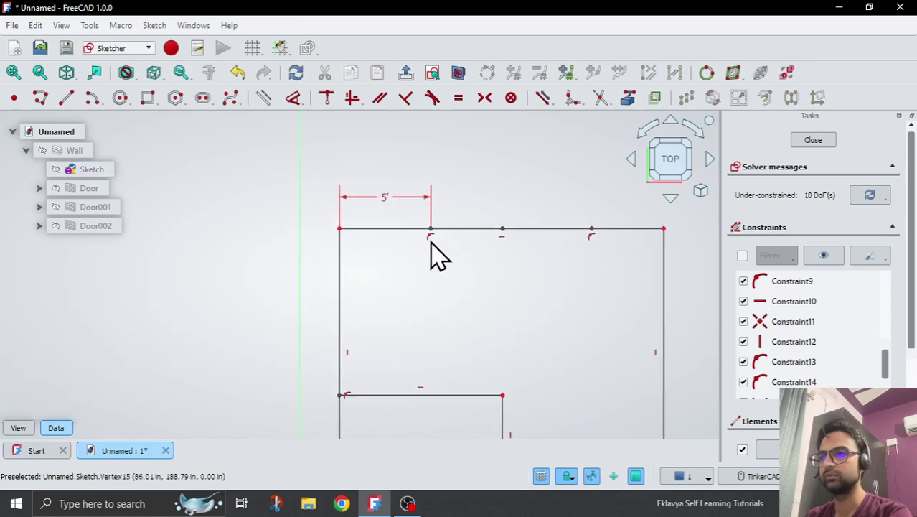
{"action": "left_click", "coordinate": [340, 229]}
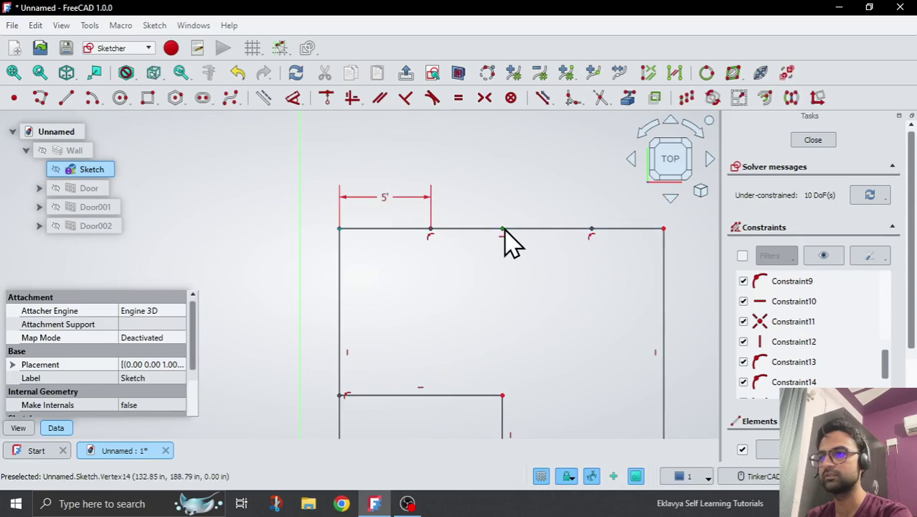
{"action": "left_click", "coordinate": [293, 97]}
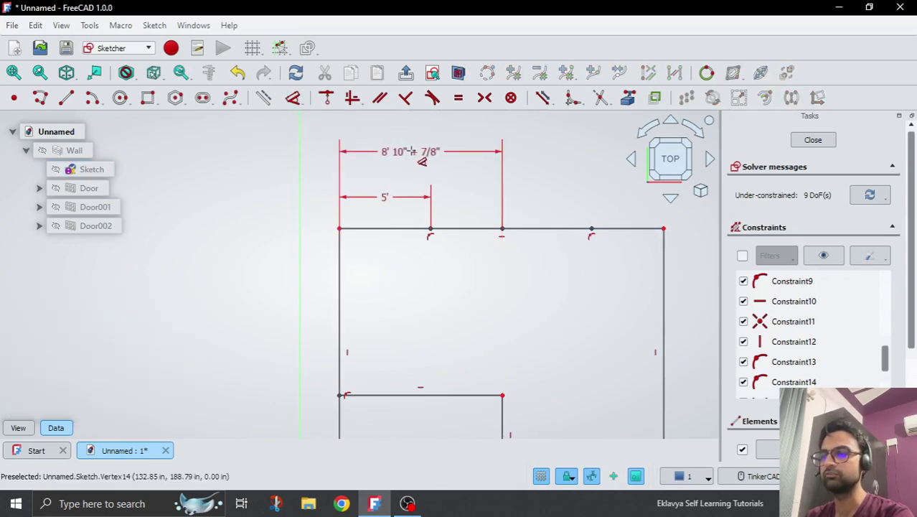
{"action": "left_click", "coordinate": [416, 154]}
{"action": "left_click_drag", "start_coordinate": [532, 167], "coordinate": [463, 167]}
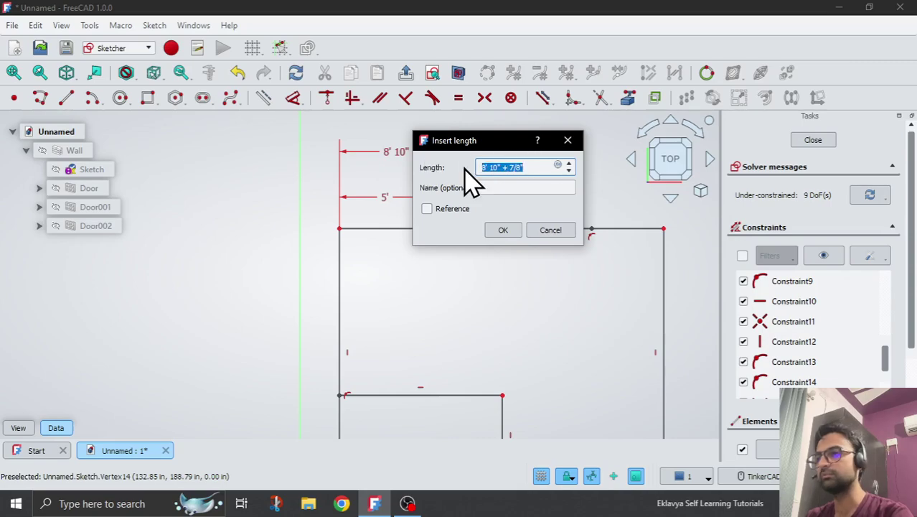
{"action": "type", "text": "8'"}
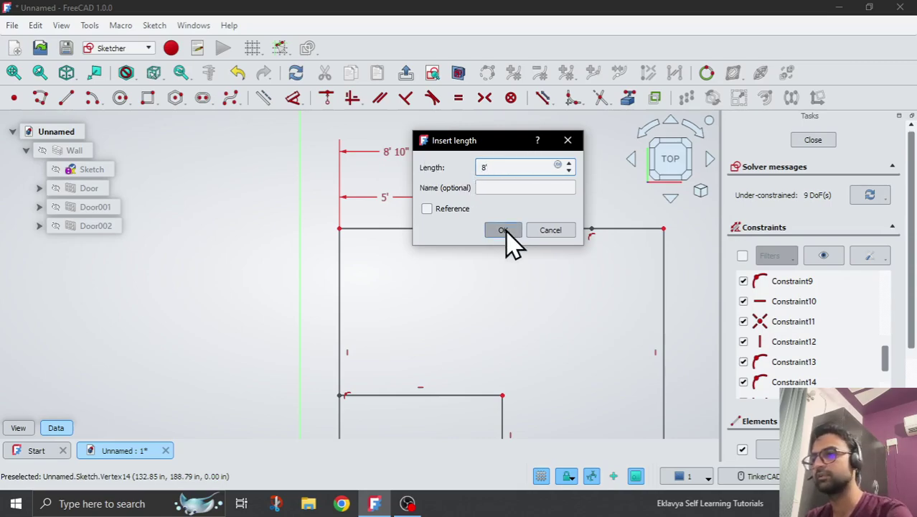
{"action": "left_click", "coordinate": [503, 230]}
Dimension the third top-edge point 14' horizontally from the top-left corner.
{"action": "middle_click_drag", "start_coordinate": [510, 297], "coordinate": [452, 283]}
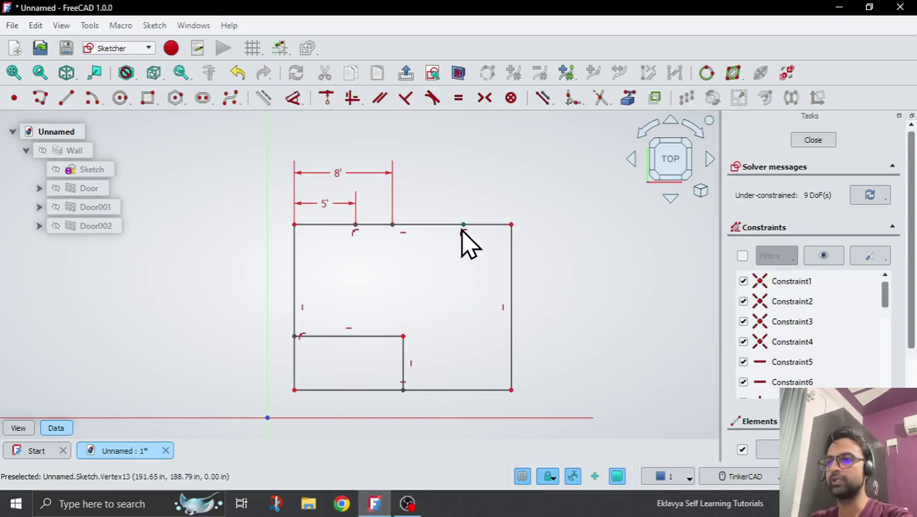
{"action": "scroll", "coordinate": [362, 172], "scroll_direction": "up", "scroll_amount": 1}
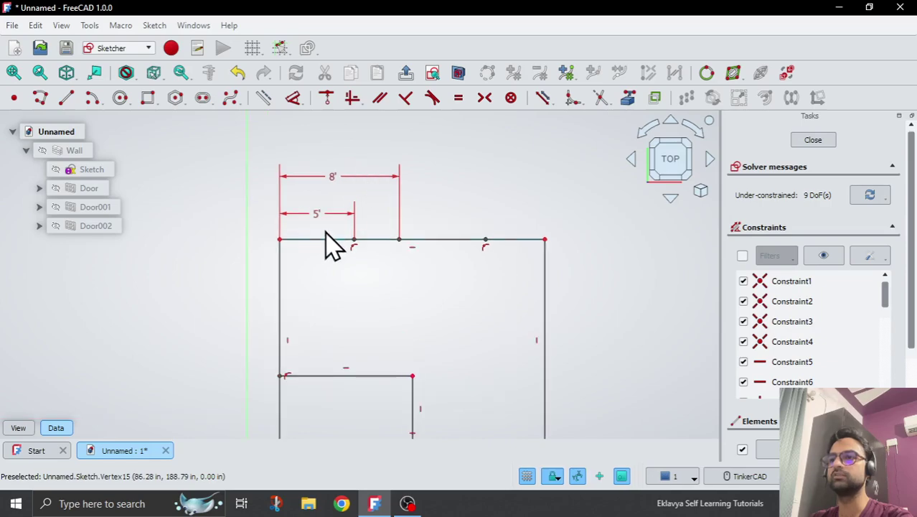
{"action": "left_click", "coordinate": [280, 240]}
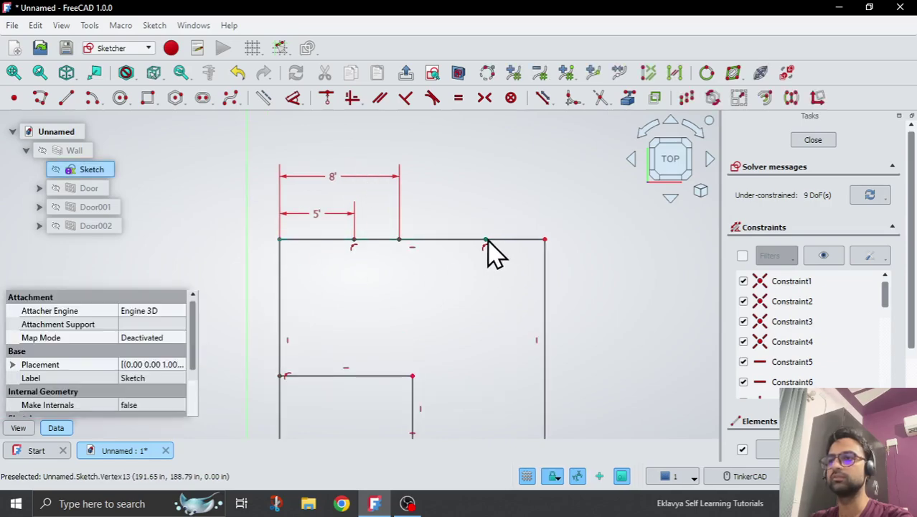
{"action": "left_click", "coordinate": [293, 99]}
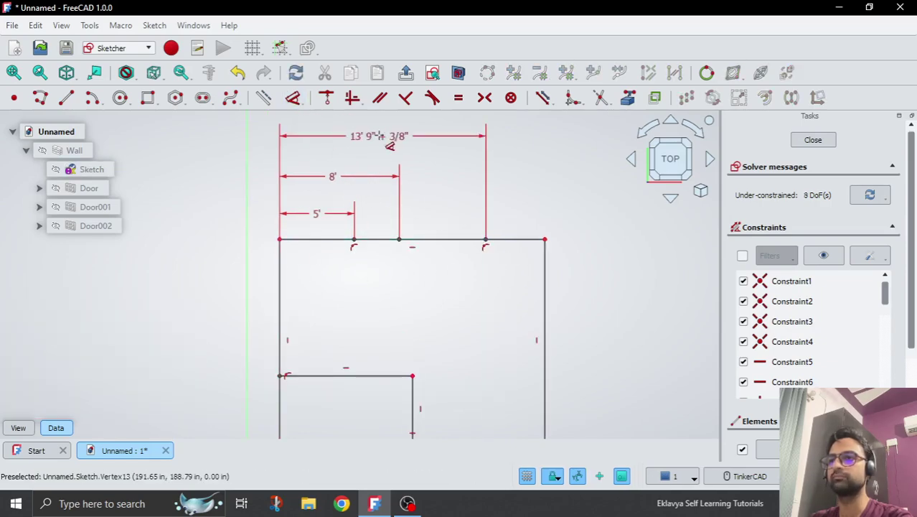
{"action": "left_click", "coordinate": [382, 140]}
{"action": "left_click_drag", "start_coordinate": [502, 151], "coordinate": [440, 152]}
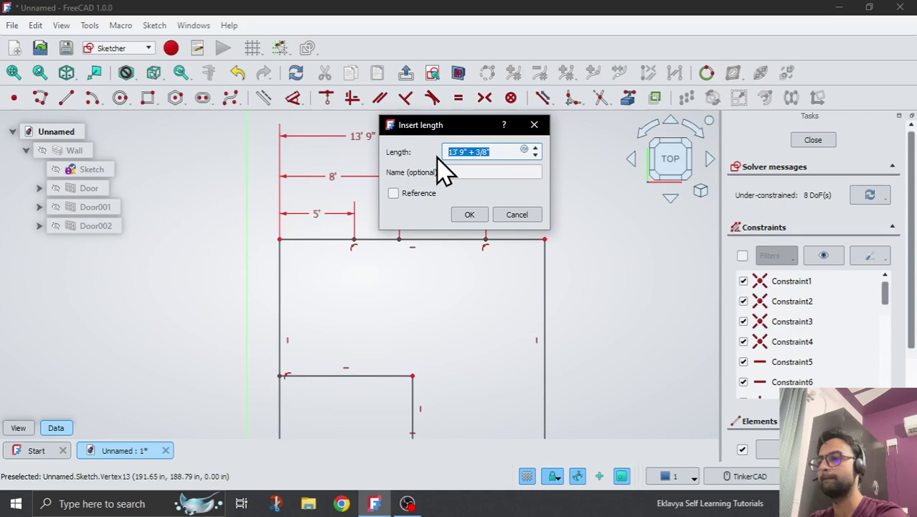
{"action": "type", "text": "14'"}
{"action": "left_click", "coordinate": [475, 215]}
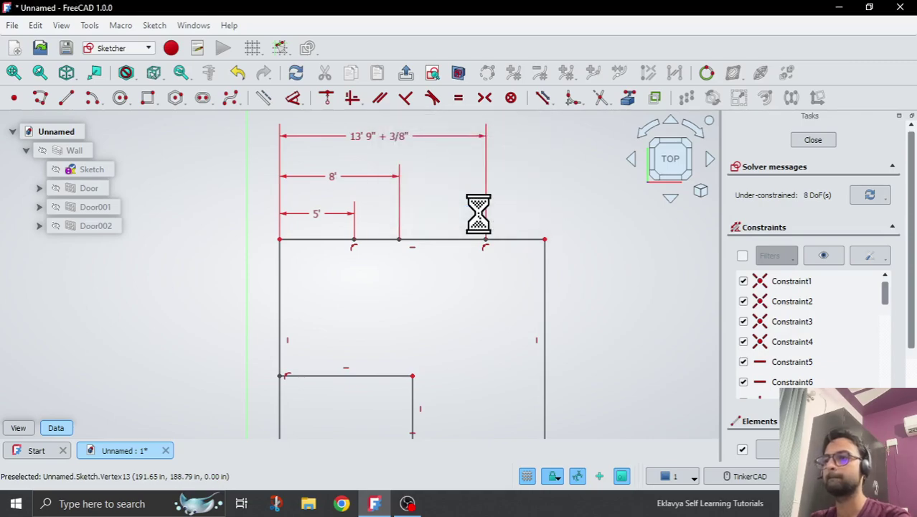
Leave the sketch and orbit around the 3D walls and three doors, ending with nothing selected.
{"action": "left_click", "coordinate": [411, 74]}
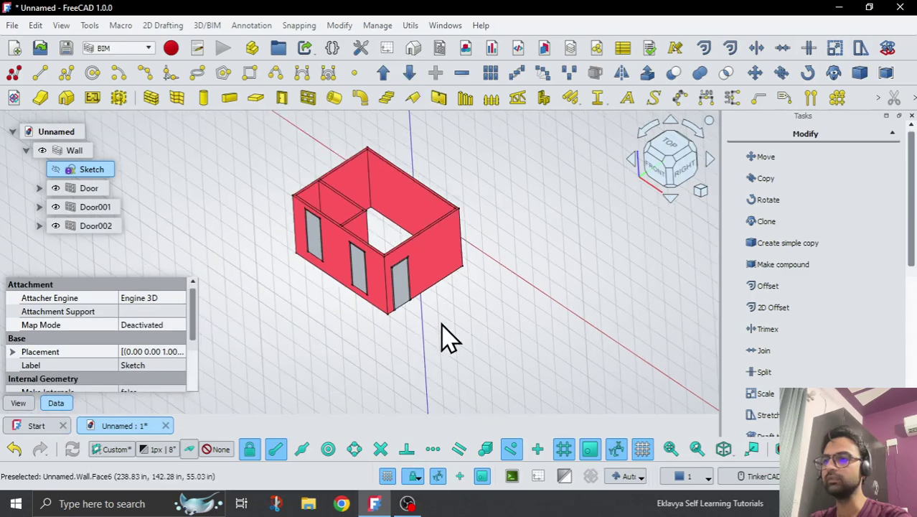
{"action": "middle_click_drag", "start_coordinate": [441, 337], "coordinate": [446, 297]}
{"action": "scroll", "coordinate": [610, 256], "scroll_direction": "up", "scroll_amount": 5}
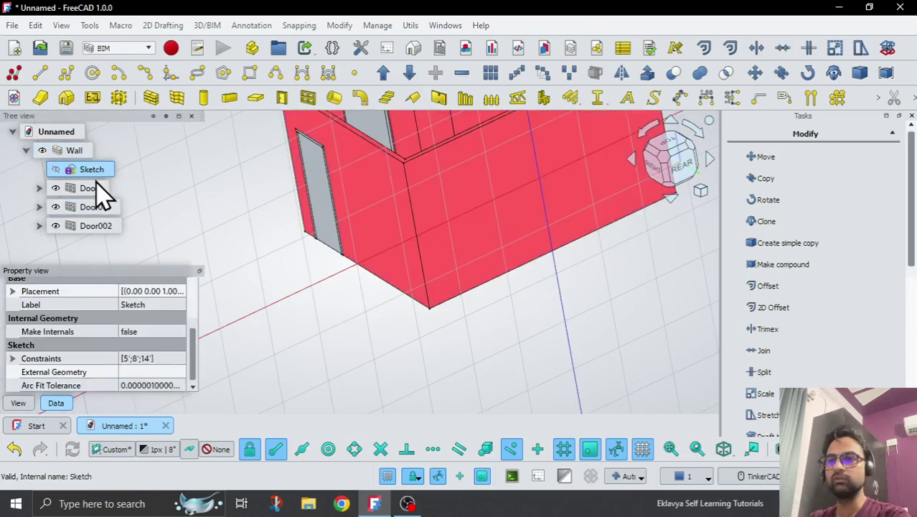
{"action": "scroll", "coordinate": [454, 352], "scroll_direction": "down", "scroll_amount": 2}
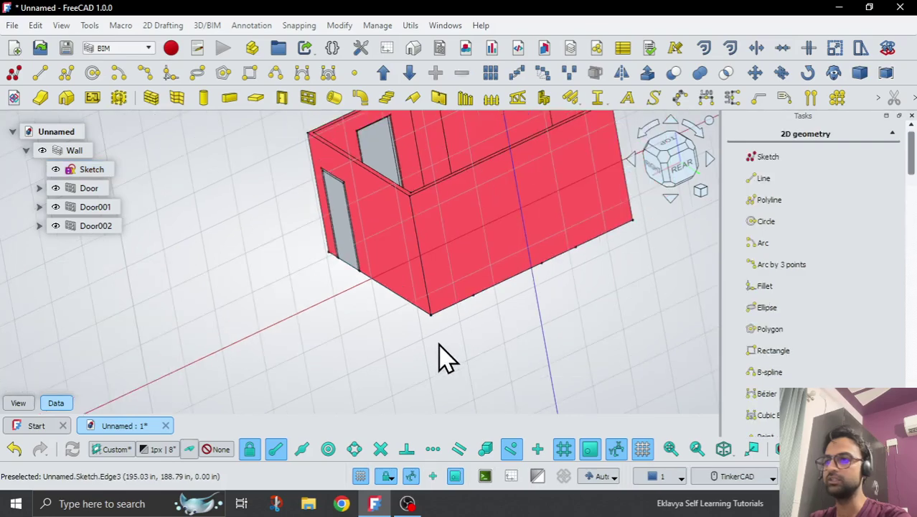
{"action": "scroll", "coordinate": [510, 301], "scroll_direction": "up", "scroll_amount": 5}
{"action": "scroll", "coordinate": [402, 328], "scroll_direction": "down", "scroll_amount": 5}
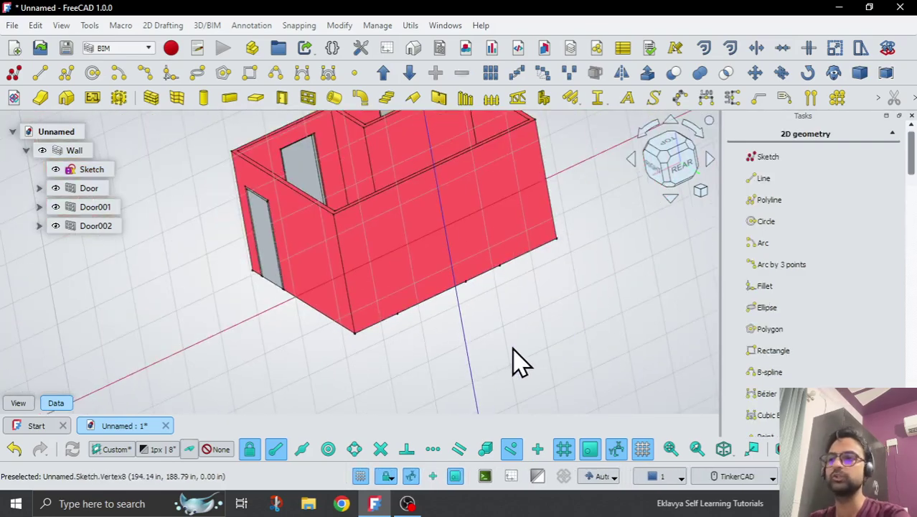
{"action": "scroll", "coordinate": [488, 341], "scroll_direction": "down", "scroll_amount": 1}
{"action": "right_click_drag", "start_coordinate": [458, 338], "coordinate": [514, 343]}
{"action": "scroll", "coordinate": [423, 307], "scroll_direction": "up", "scroll_amount": 2}
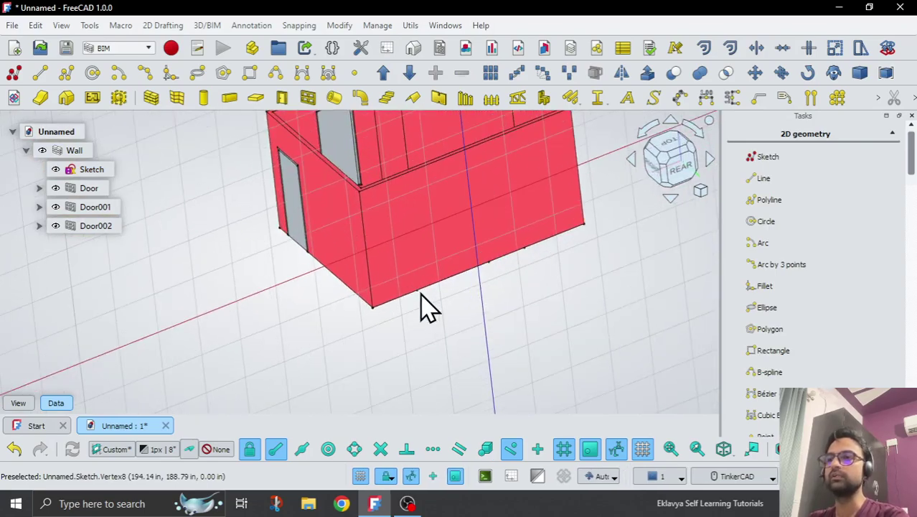
{"action": "left_click", "coordinate": [434, 266]}
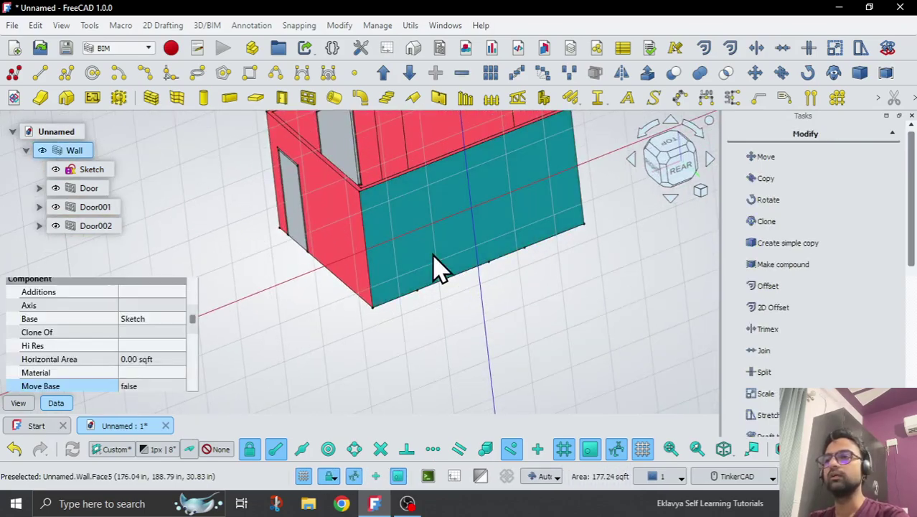
{"action": "left_click", "coordinate": [112, 451]}
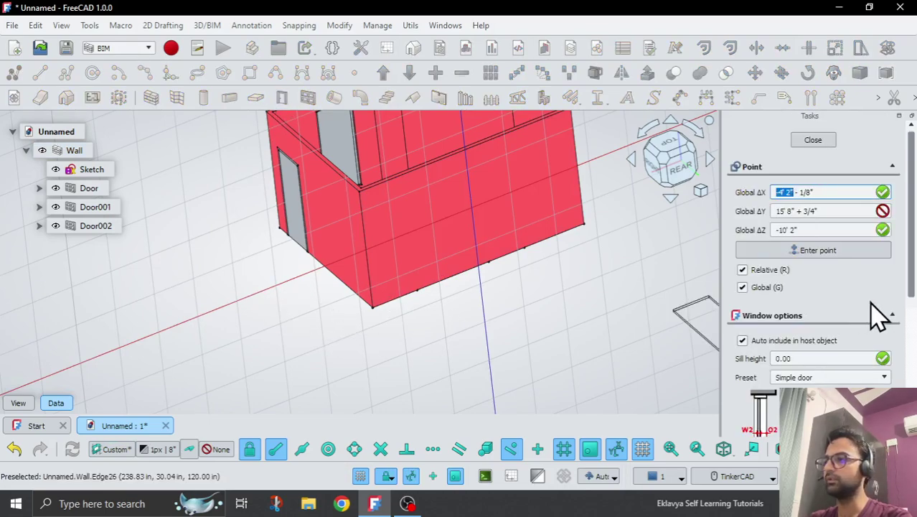
Place Door003, a Simple door, with its corner snapped to the wall's sketch reference point.
{"action": "left_click_drag", "start_coordinate": [912, 294], "coordinate": [913, 377]}
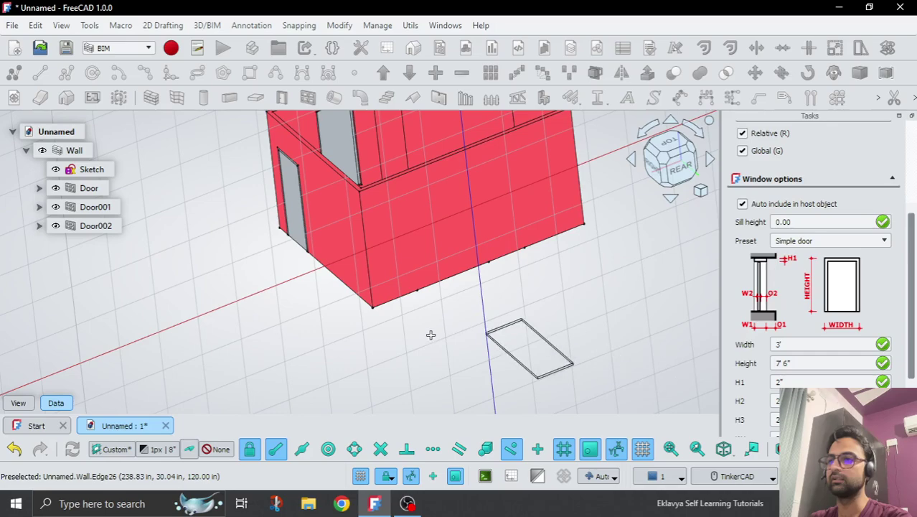
{"action": "scroll", "coordinate": [370, 343], "scroll_direction": "down", "scroll_amount": 2}
{"action": "scroll", "coordinate": [421, 267], "scroll_direction": "up", "scroll_amount": 5}
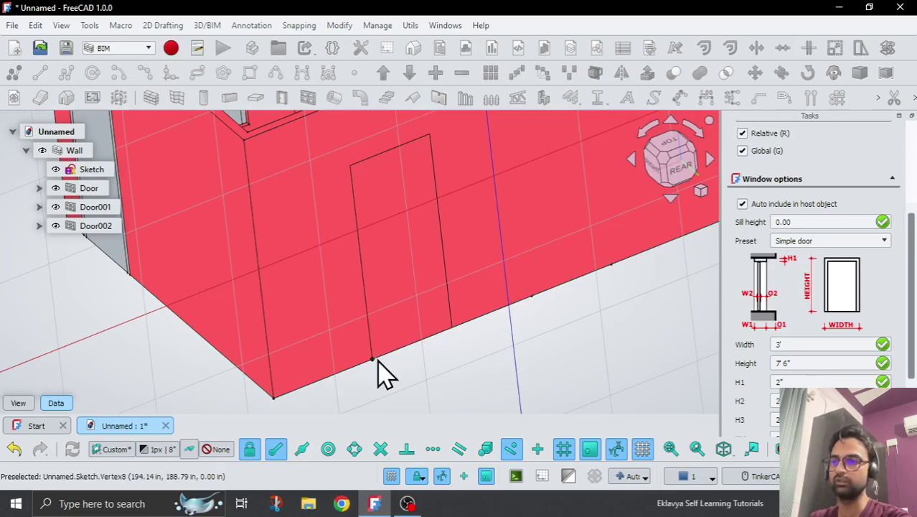
{"action": "left_click", "coordinate": [378, 361]}
{"action": "scroll", "coordinate": [385, 378], "scroll_direction": "down", "scroll_amount": 5}
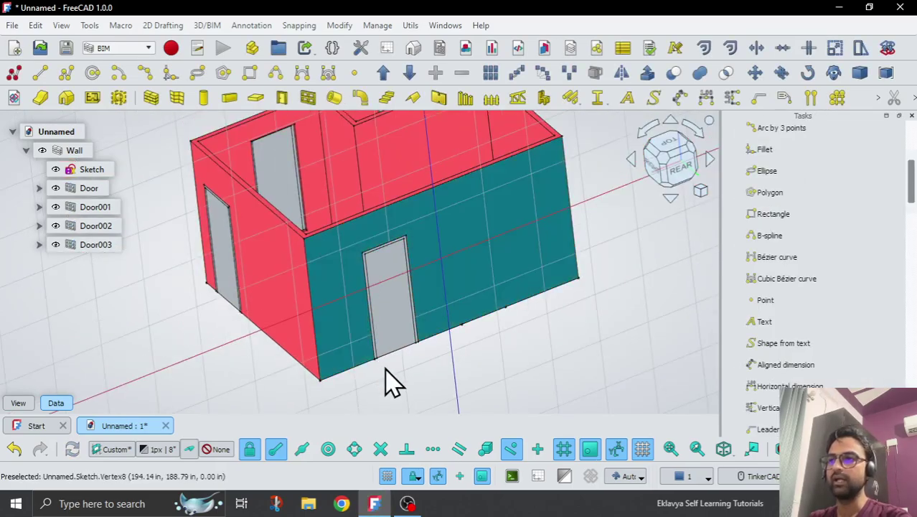
{"action": "middle_click_drag", "start_coordinate": [385, 379], "coordinate": [405, 381]}
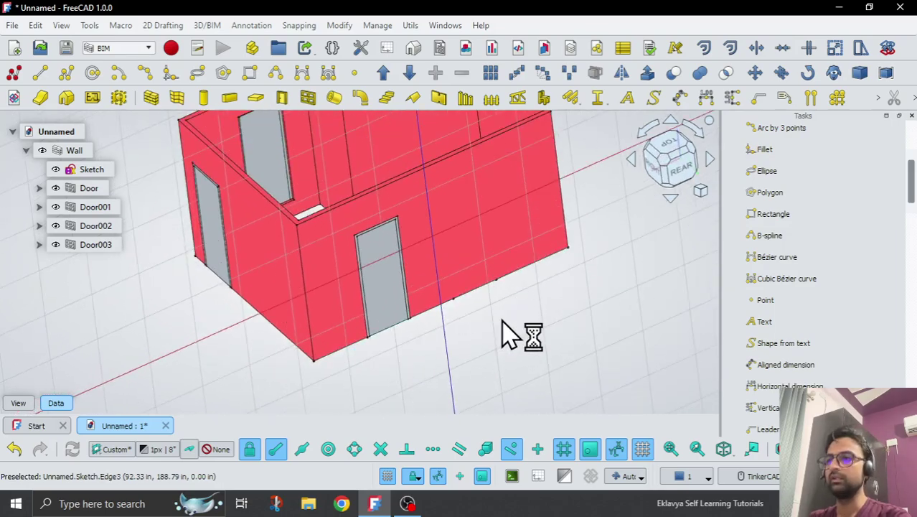
Add Door004 with a 1' sill height, snapped to the next sketch vertex on the wall.
{"action": "left_click", "coordinate": [282, 98]}
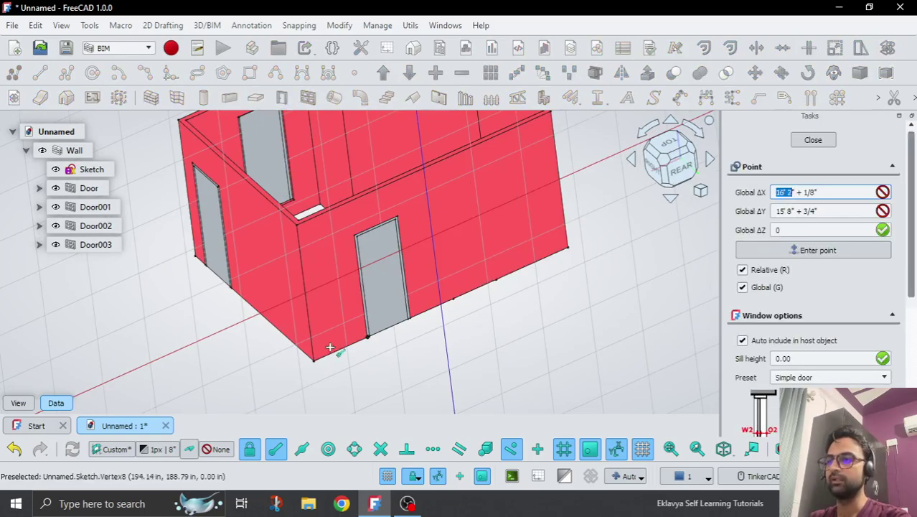
{"action": "scroll", "coordinate": [321, 344], "scroll_direction": "down", "scroll_amount": 3}
{"action": "mouse_move", "coordinate": [540, 288]}
{"action": "middle_mouse_down"}
{"action": "mouse_move", "coordinate": [563, 297]}
{"action": "mouse_move", "coordinate": [548, 299]}
{"action": "middle_mouse_up"}
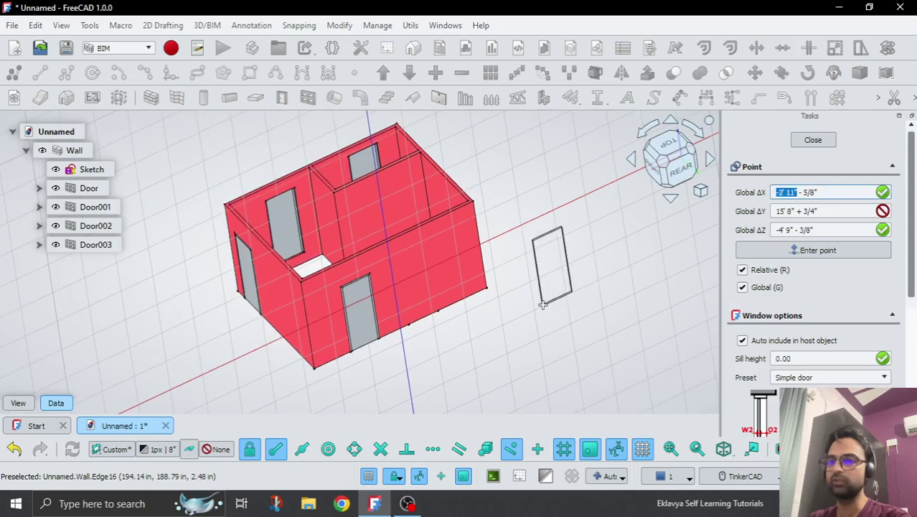
{"action": "left_click", "coordinate": [780, 358]}
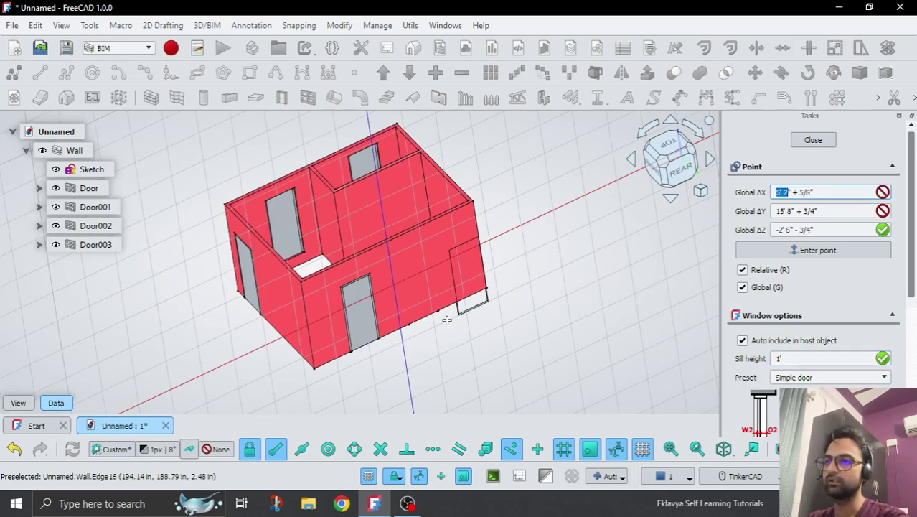
{"action": "scroll", "coordinate": [441, 314], "scroll_direction": "up", "scroll_amount": 6}
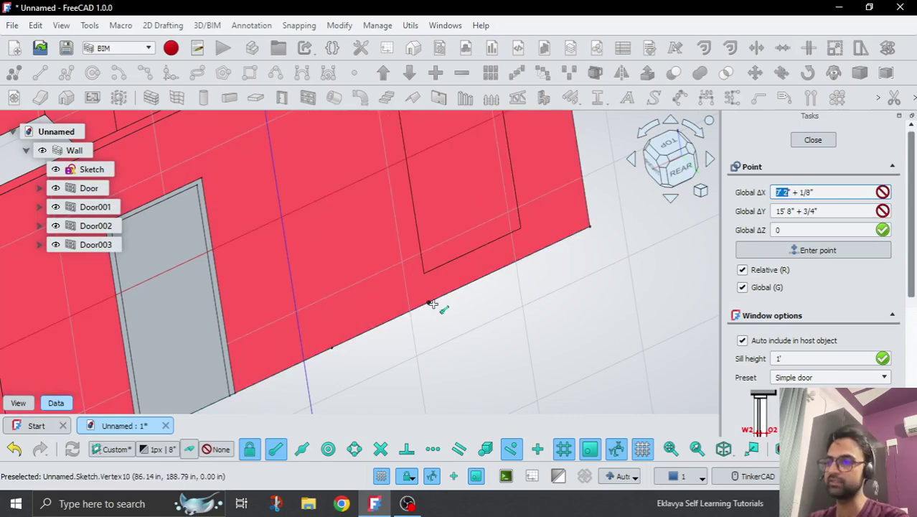
{"action": "left_click", "coordinate": [431, 304]}
{"action": "scroll", "coordinate": [435, 312], "scroll_direction": "down", "scroll_amount": 5}
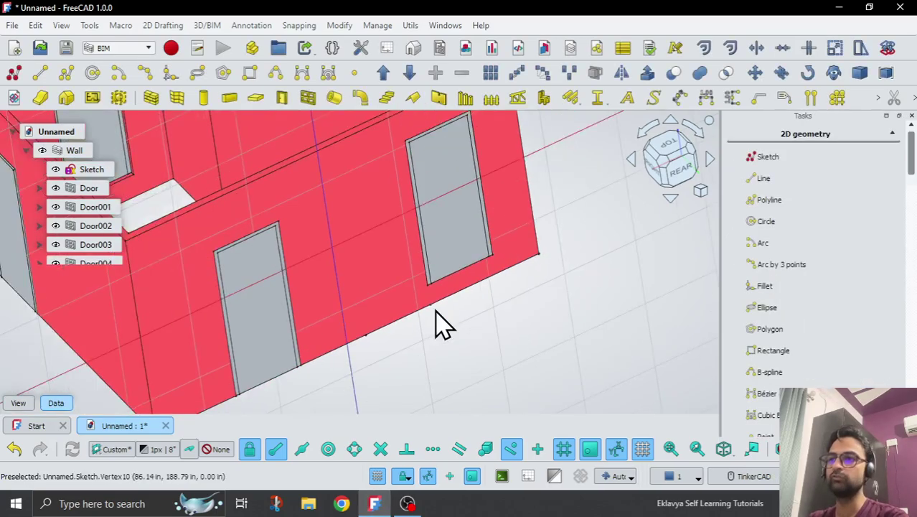
{"action": "middle_click_drag", "start_coordinate": [442, 333], "coordinate": [468, 321]}
{"action": "scroll", "coordinate": [468, 321], "scroll_direction": "down", "scroll_amount": 2}
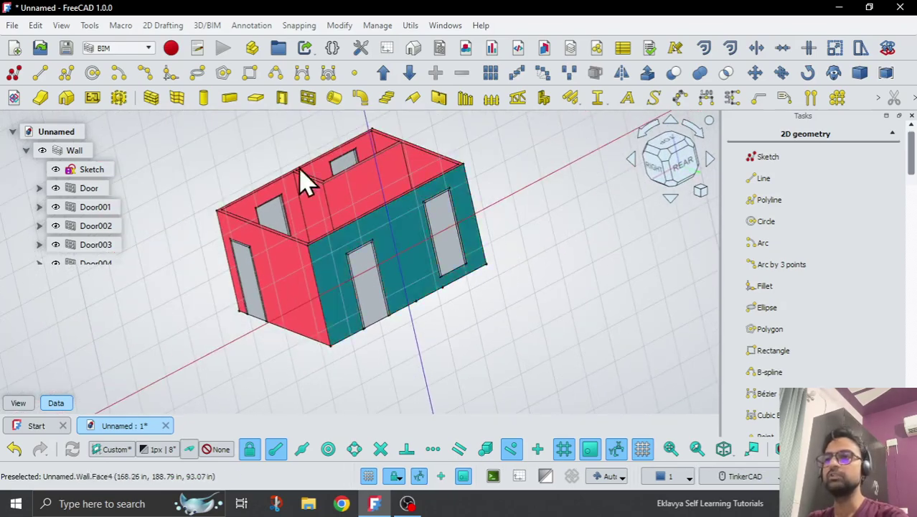
Place a Fixed 2' by 4' window on a 3' sill at the wall's sketch point.
{"action": "left_click", "coordinate": [307, 102]}
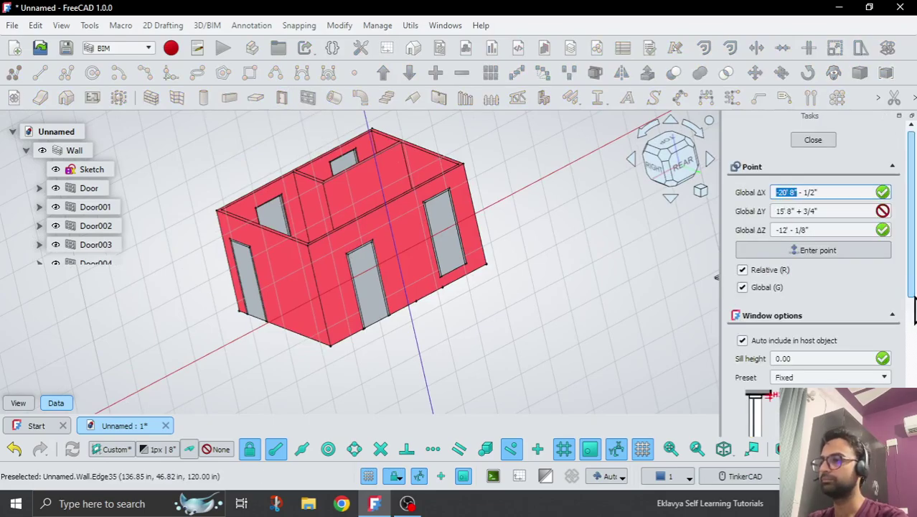
{"action": "left_click_drag", "start_coordinate": [911, 290], "coordinate": [913, 366]}
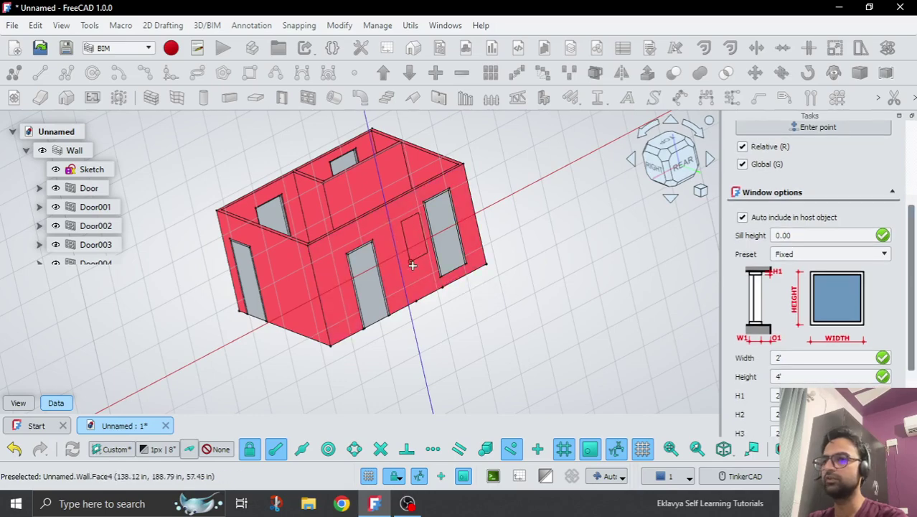
{"action": "scroll", "coordinate": [411, 268], "scroll_direction": "up", "scroll_amount": 4}
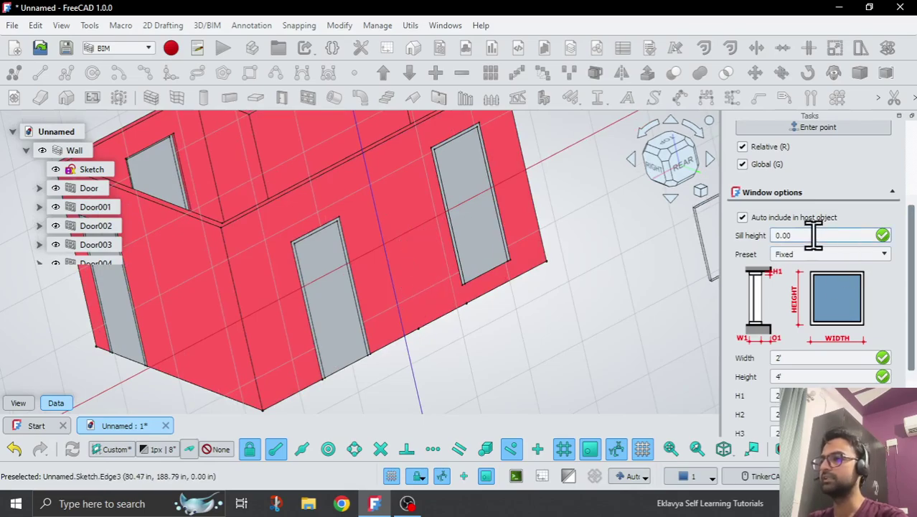
{"action": "left_click_drag", "start_coordinate": [814, 234], "coordinate": [738, 235]}
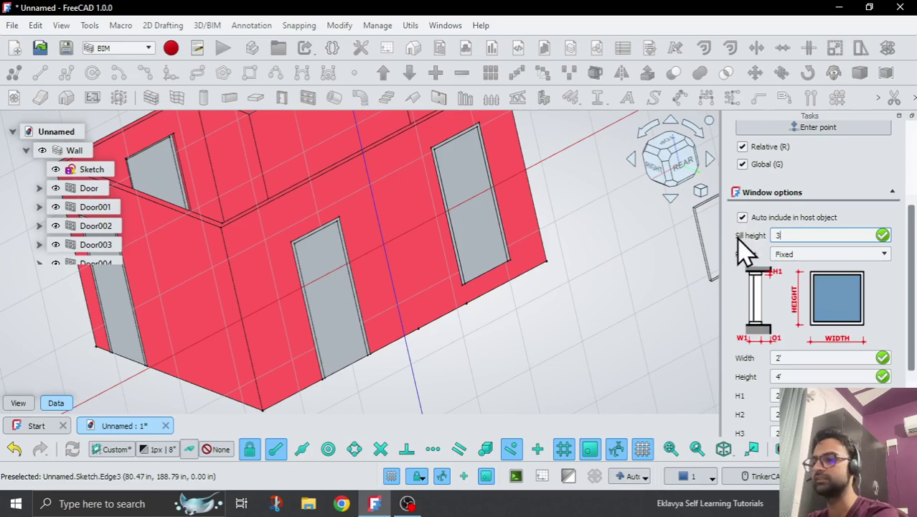
{"action": "left_click", "coordinate": [422, 334]}
{"action": "scroll", "coordinate": [459, 352], "scroll_direction": "down", "scroll_amount": 3}
{"action": "right_click_drag", "start_coordinate": [462, 359], "coordinate": [576, 178]}
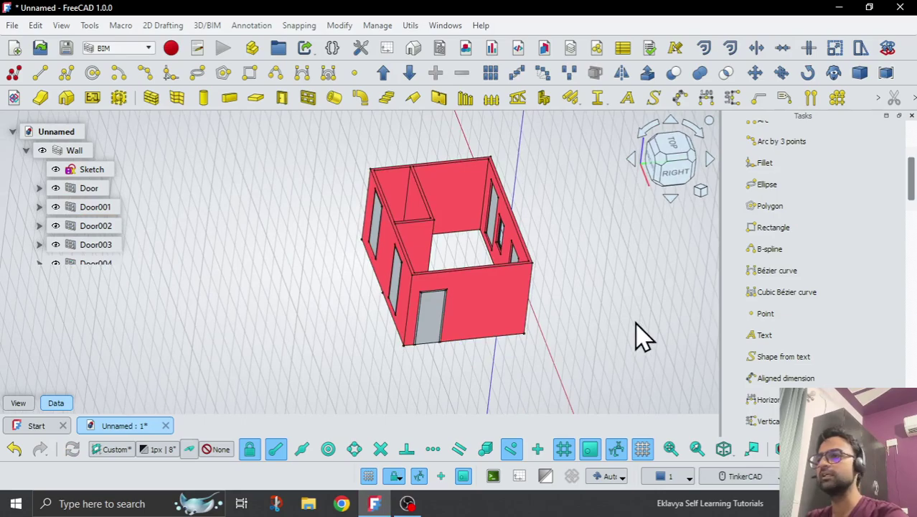
Switch the view to perspective, turn off the Draft grid, and orbit around the room.
{"action": "left_click", "coordinate": [701, 192]}
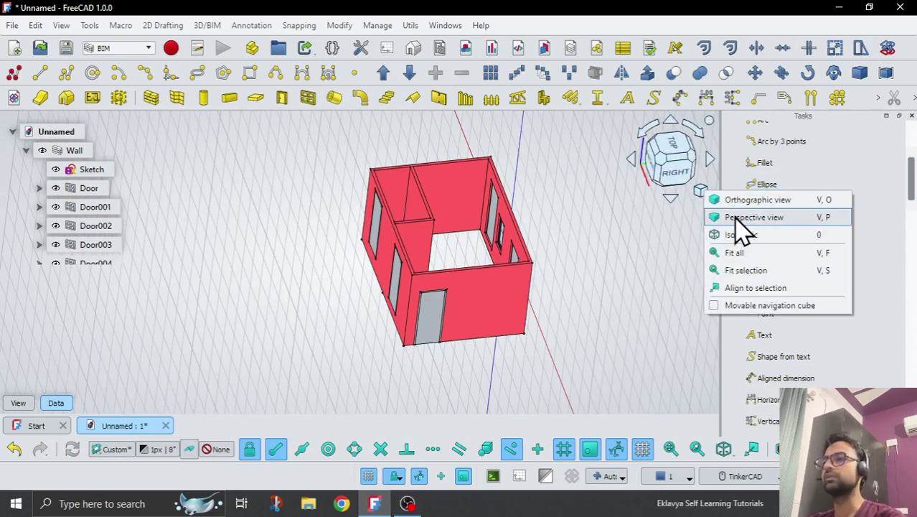
{"action": "left_click", "coordinate": [733, 219]}
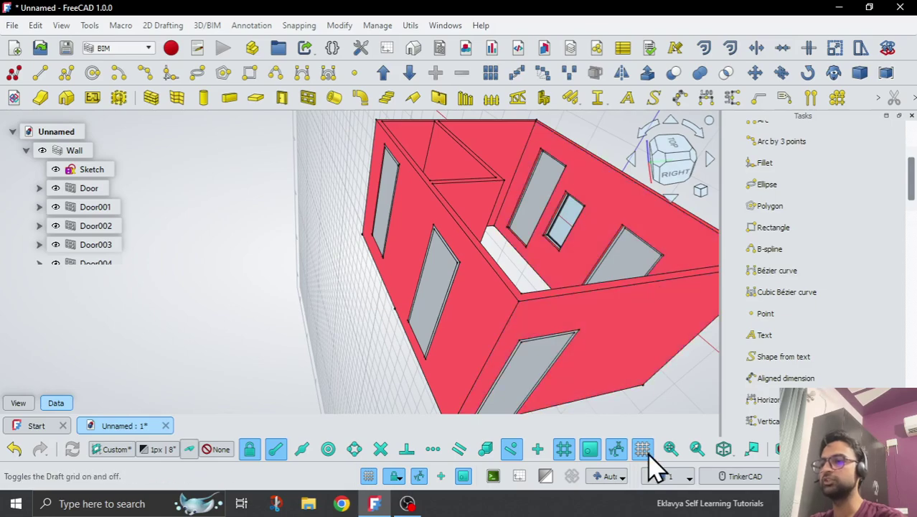
{"action": "left_click", "coordinate": [643, 449]}
{"action": "scroll", "coordinate": [430, 256], "scroll_direction": "down", "scroll_amount": 5}
{"action": "right_click_drag", "start_coordinate": [429, 257], "coordinate": [440, 358]}
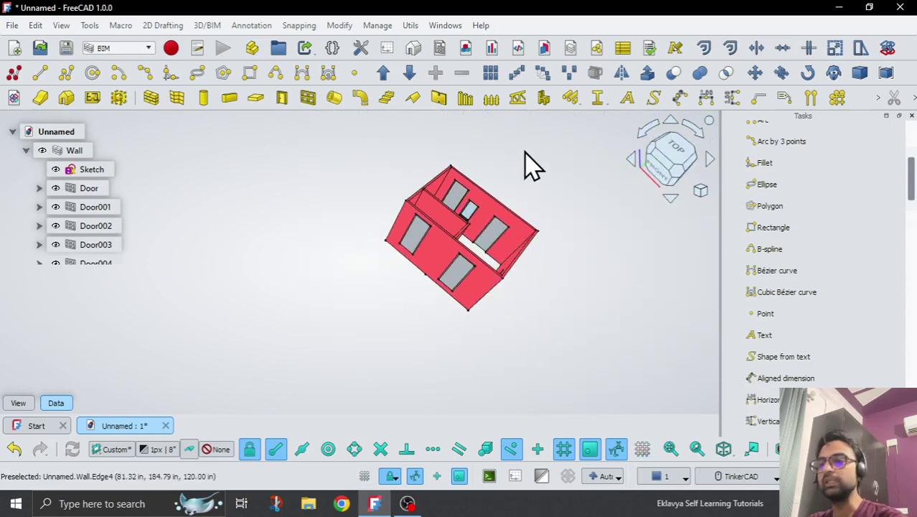
{"action": "right_click_drag", "start_coordinate": [530, 162], "coordinate": [600, 297]}
{"action": "right_click_drag", "start_coordinate": [532, 276], "coordinate": [505, 267]}
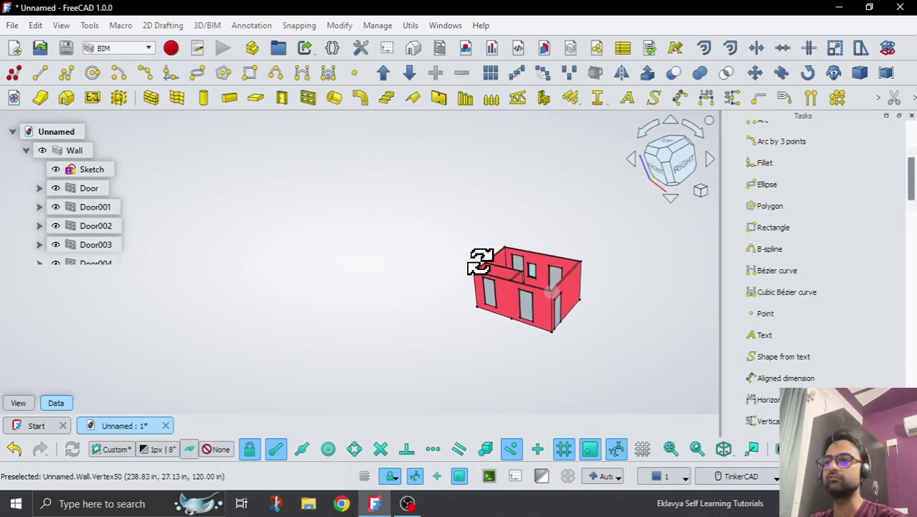
{"action": "scroll", "coordinate": [573, 338], "scroll_direction": "up", "scroll_amount": 3}
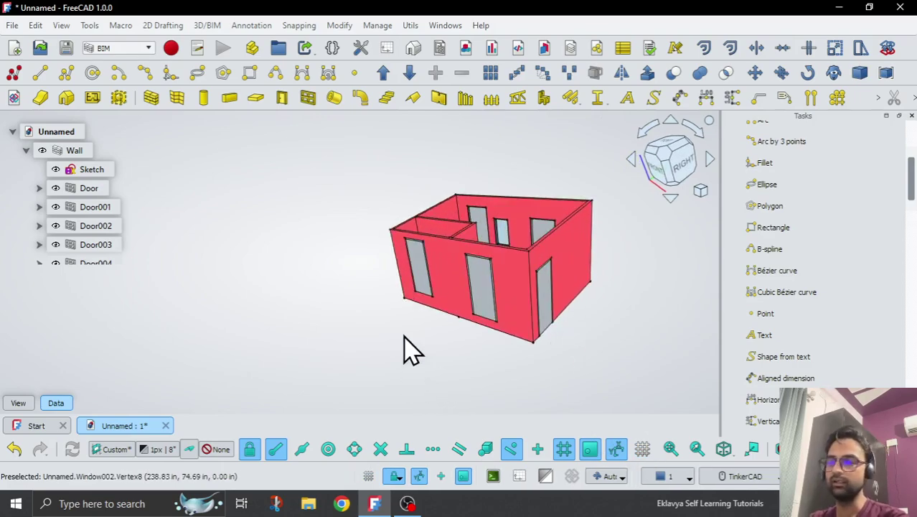
{"action": "scroll", "coordinate": [403, 330], "scroll_direction": "down", "scroll_amount": 2}
{"action": "middle_click_drag", "start_coordinate": [579, 313], "coordinate": [579, 322]}
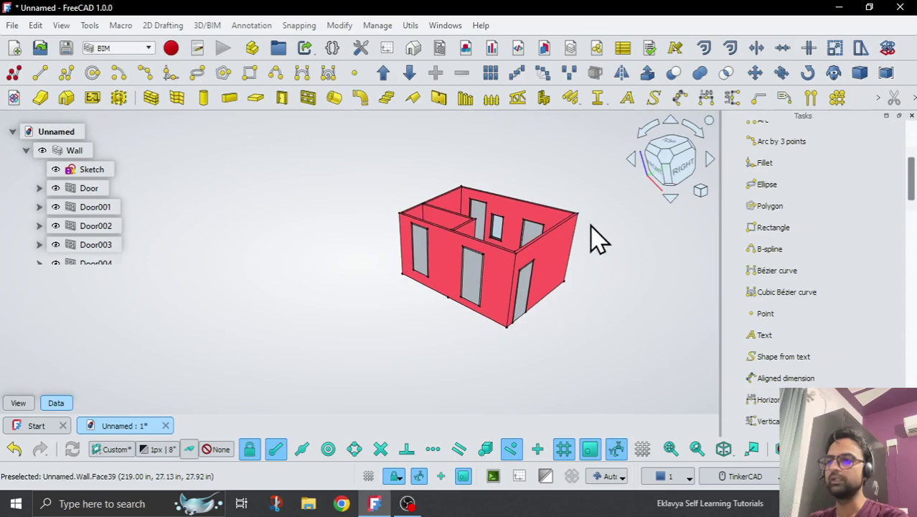
{"action": "scroll", "coordinate": [591, 221], "scroll_direction": "up", "scroll_amount": 4}
{"action": "scroll", "coordinate": [592, 221], "scroll_direction": "down", "scroll_amount": 2}
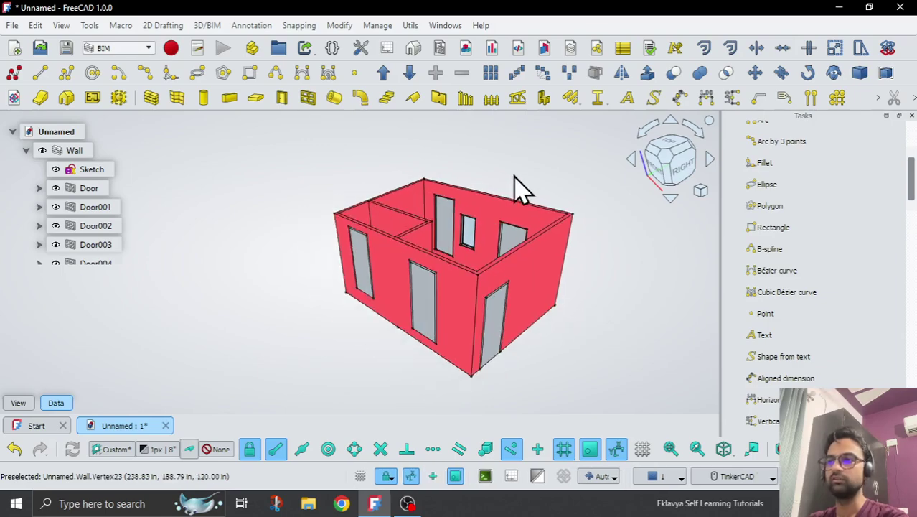
{"action": "middle_click_drag", "start_coordinate": [516, 184], "coordinate": [512, 180]}
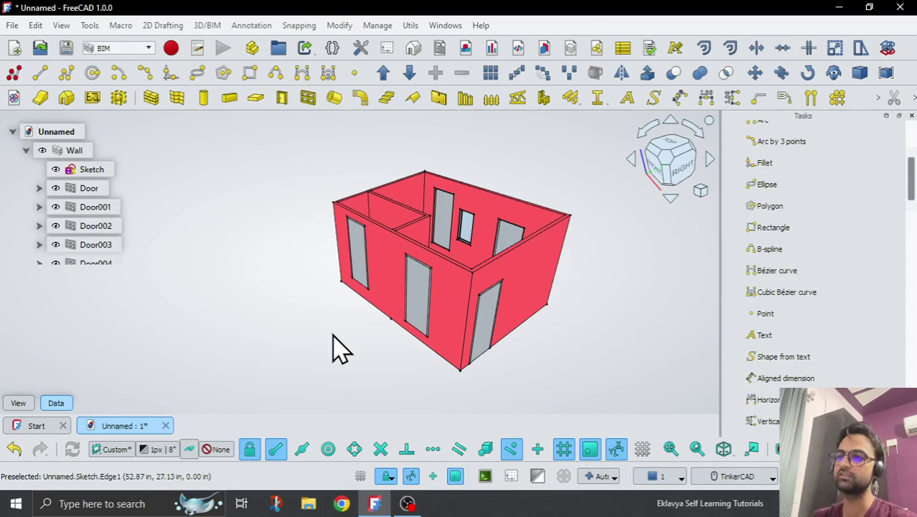
{"action": "scroll", "coordinate": [313, 317], "scroll_direction": "down", "scroll_amount": 1}
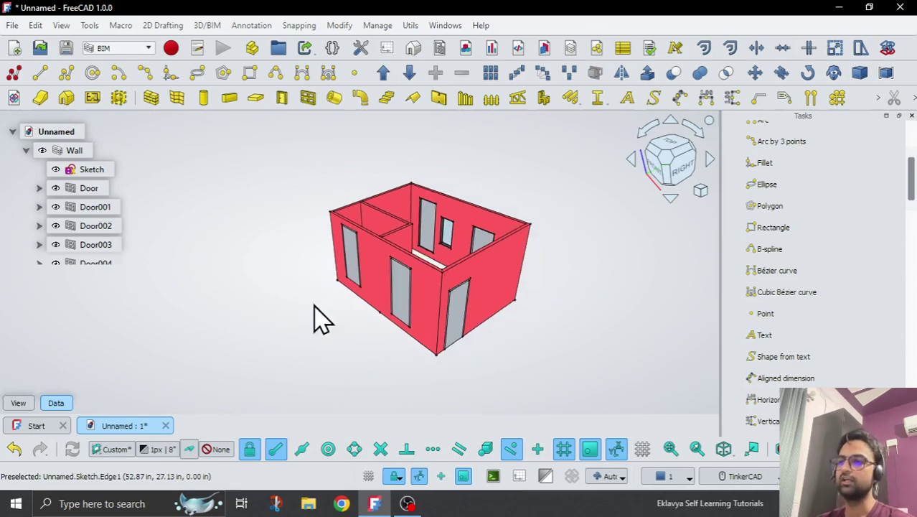
Collapse the Wall's children in the model tree and view the room from a low front angle.
{"action": "left_click", "coordinate": [26, 150]}
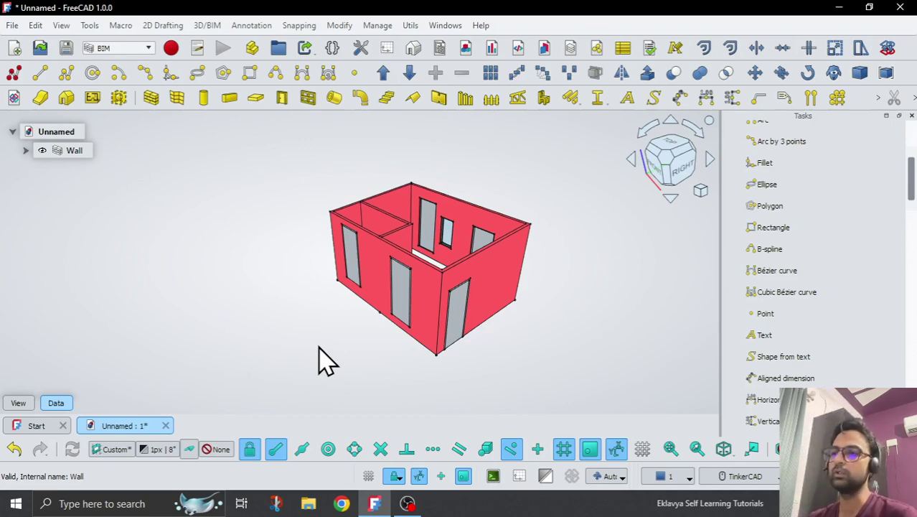
{"action": "middle_click_drag", "start_coordinate": [409, 389], "coordinate": [368, 334]}
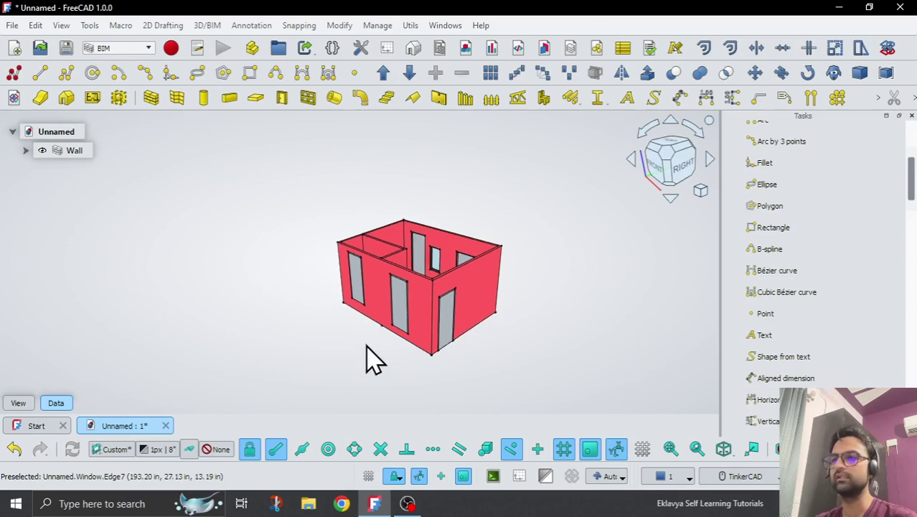
{"action": "scroll", "coordinate": [363, 368], "scroll_direction": "up", "scroll_amount": 2}
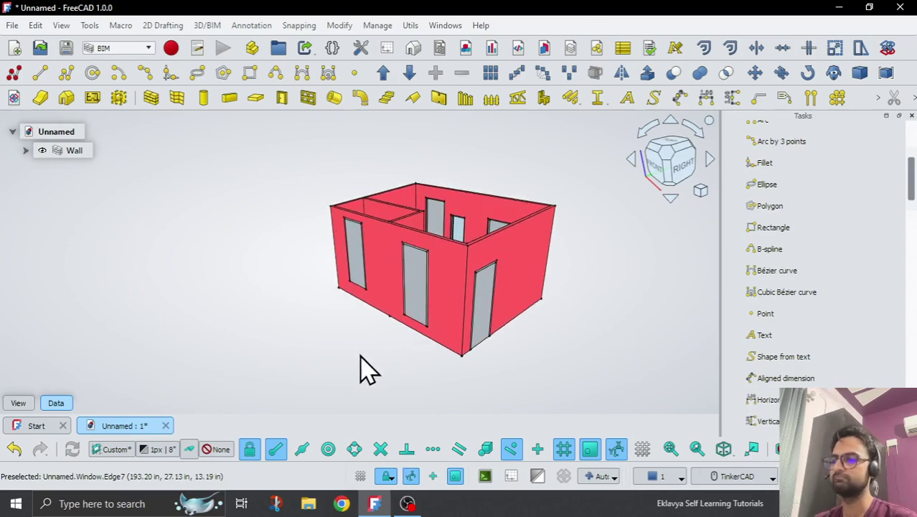